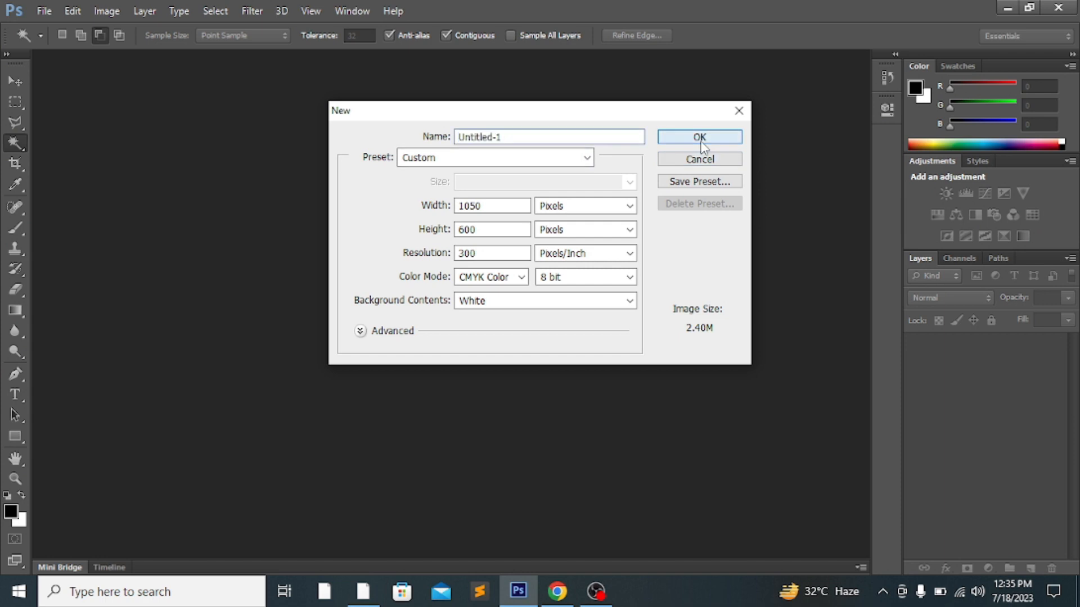
Open white-t-shirts-with-copy-space-gray-background.jpg and convert its locked background into a regular layer.
{"action": "left_click", "coordinate": [45, 12]}
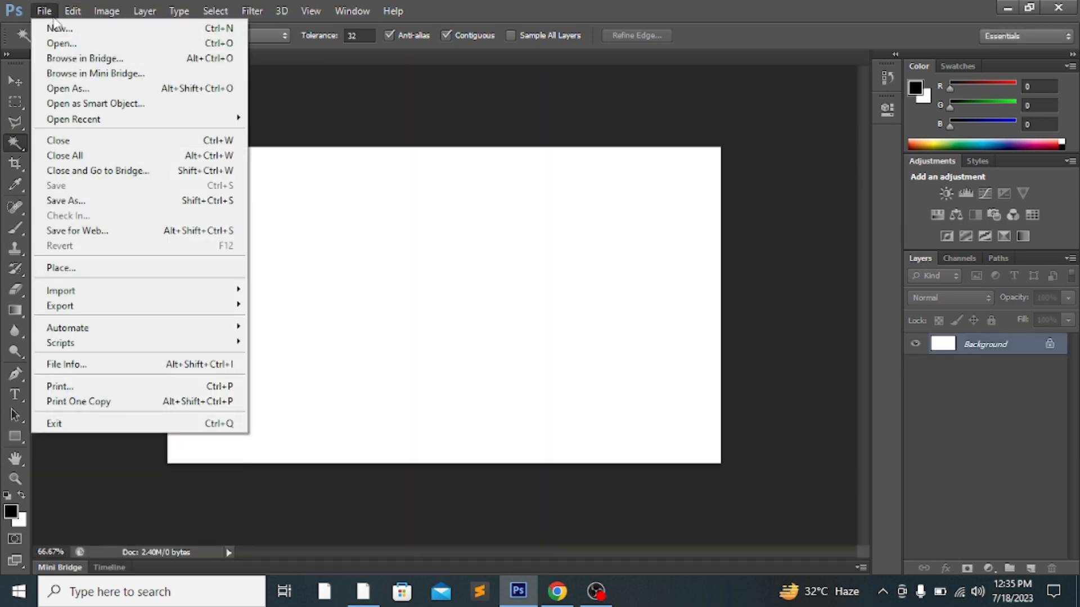
{"action": "left_click", "coordinate": [61, 43]}
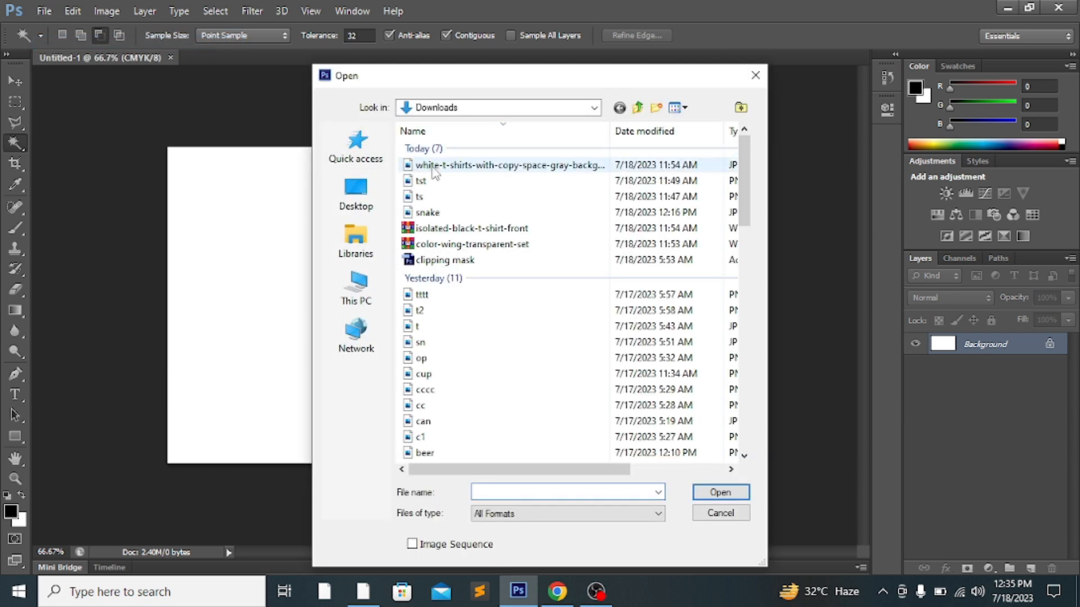
{"action": "left_click", "coordinate": [435, 165]}
{"action": "left_click", "coordinate": [721, 492]}
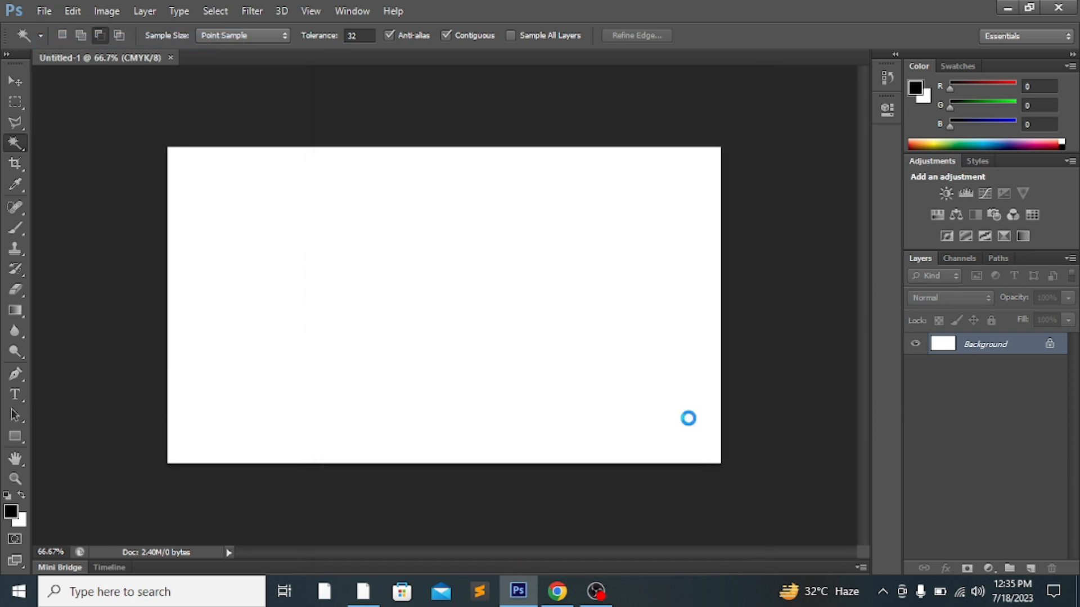
{"action": "left_click", "coordinate": [494, 245]}
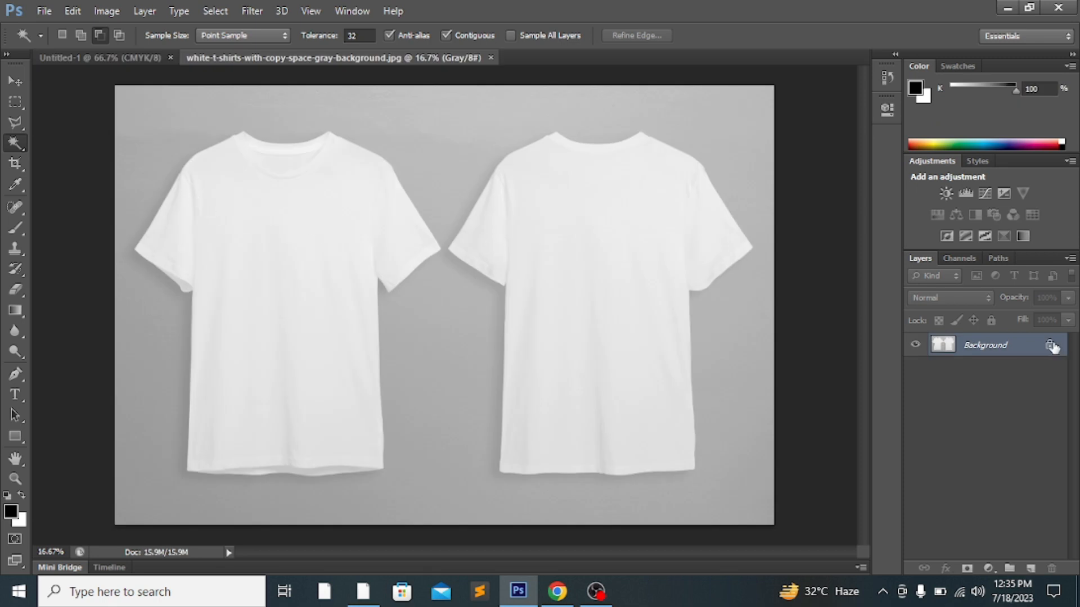
{"action": "double_click", "coordinate": [1052, 347]}
{"action": "left_click", "coordinate": [672, 189]}
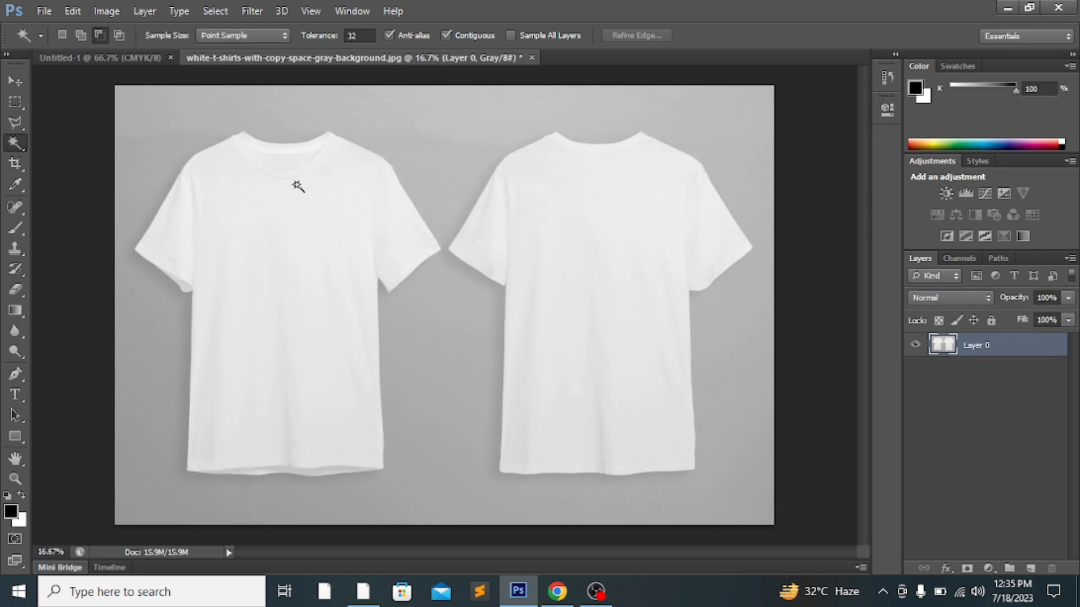
Select the front-view T-shirt with the Magic Wand, invert the selection and delete everything around the shirt.
{"action": "left_click", "coordinate": [260, 253]}
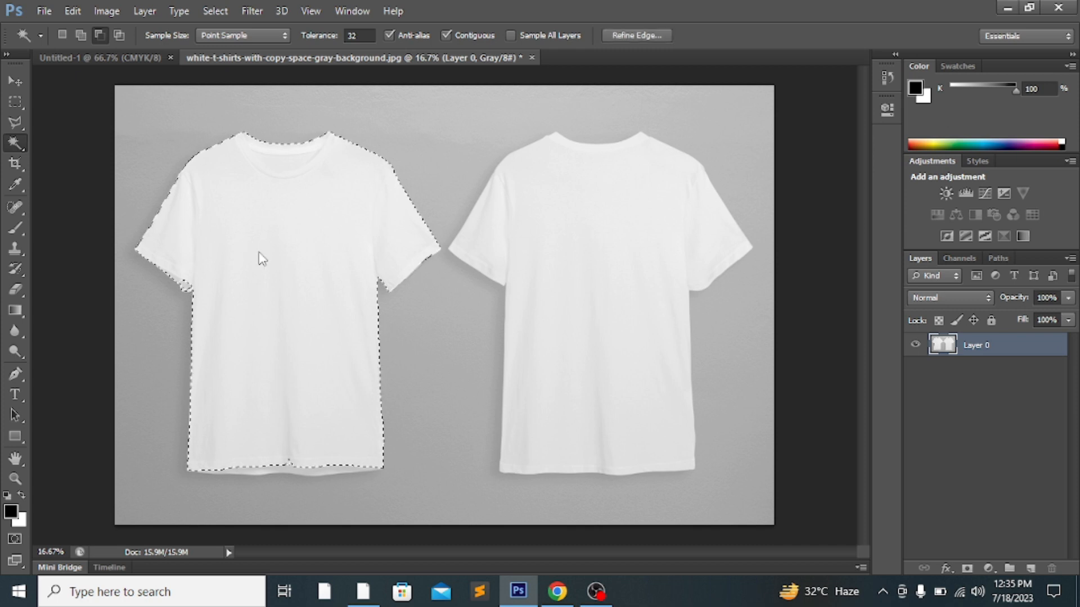
{"action": "key", "text": "ctrl+shift+i"}
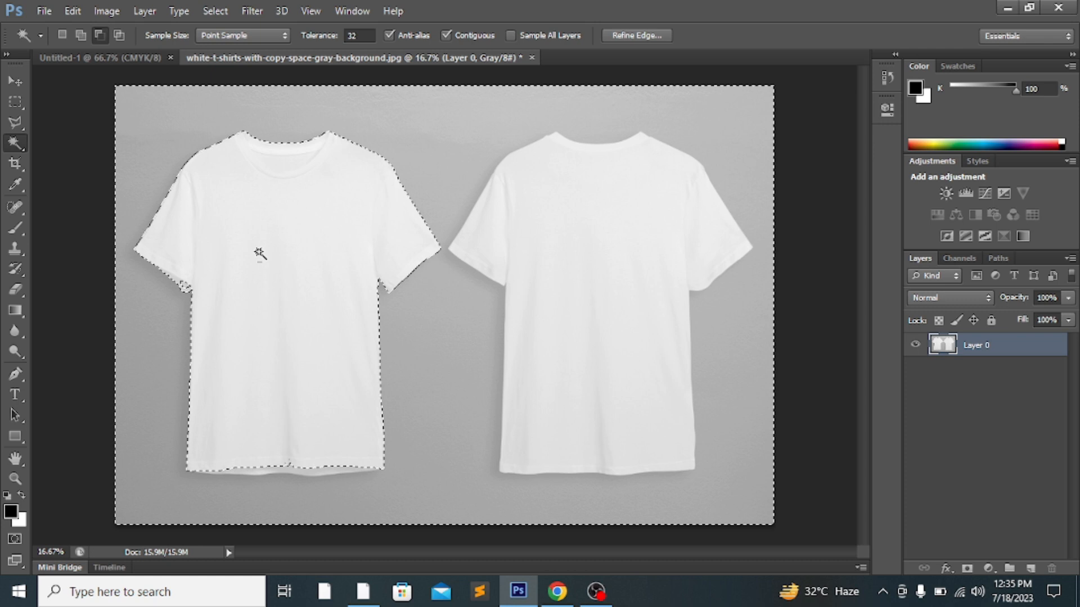
{"action": "key", "text": "Delete"}
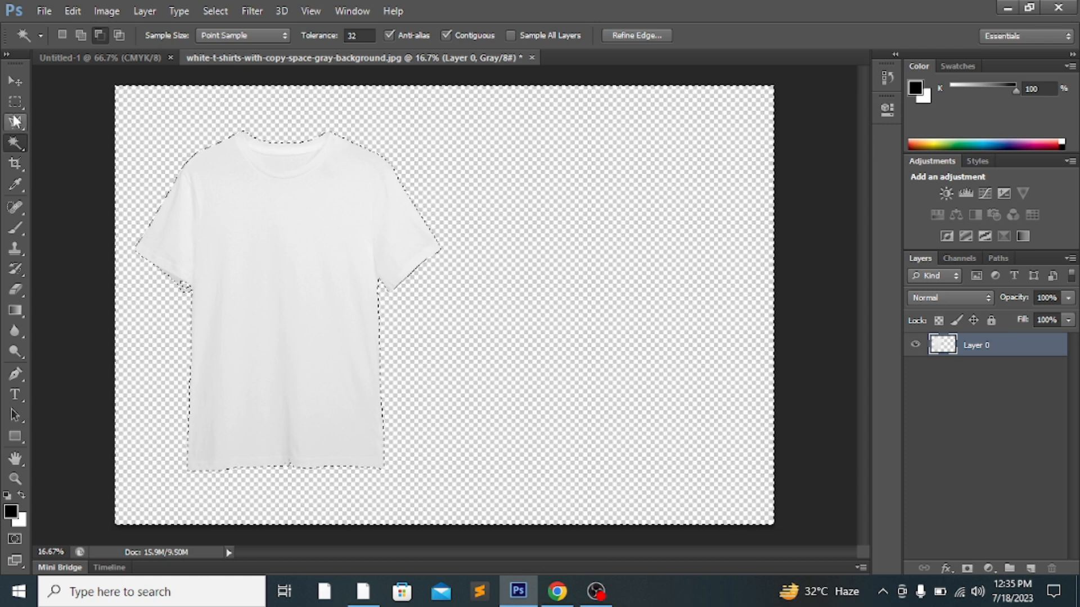
Transfer the cut-out T-shirt into the Untitled-1 document and convert its layer to a smart object.
{"action": "left_click", "coordinate": [12, 80]}
{"action": "left_click_drag", "start_coordinate": [217, 229], "coordinate": [392, 289]}
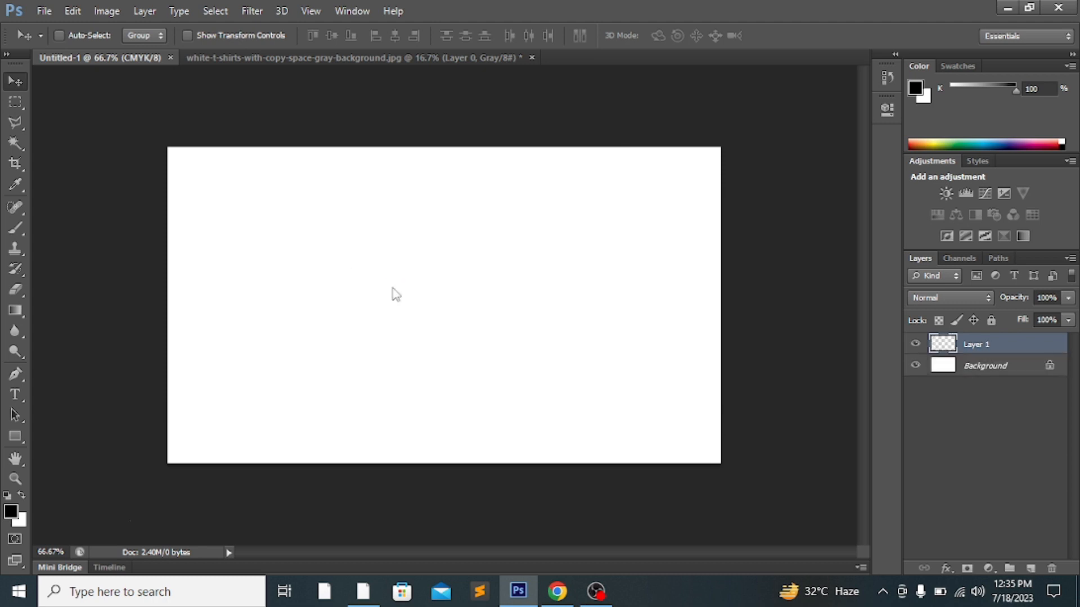
{"action": "scroll", "coordinate": [392, 292], "scroll_direction": "down", "scroll_amount": 5}
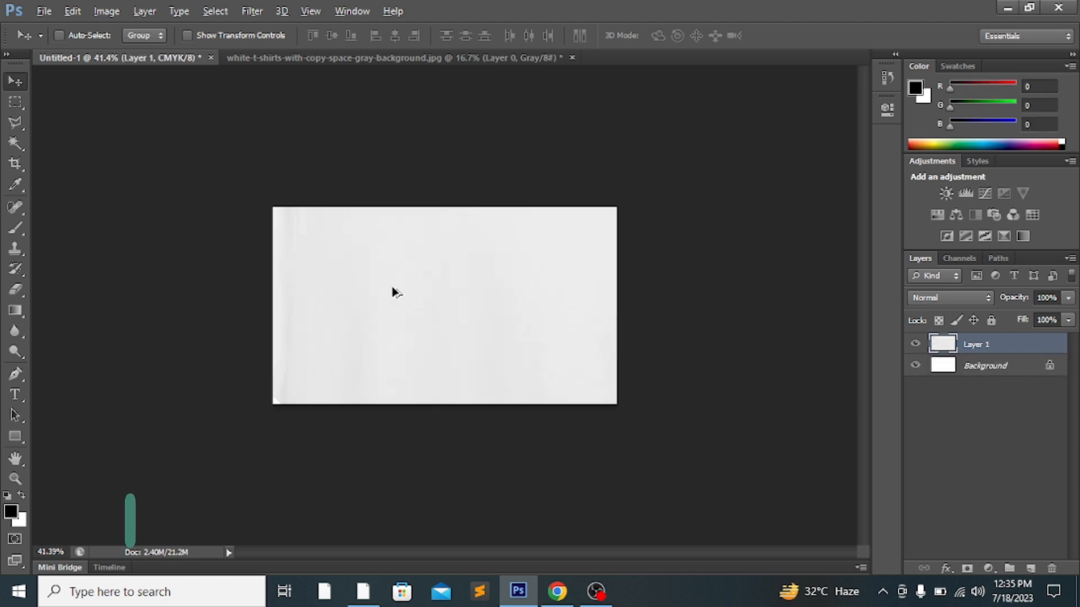
{"action": "right_click", "coordinate": [998, 340]}
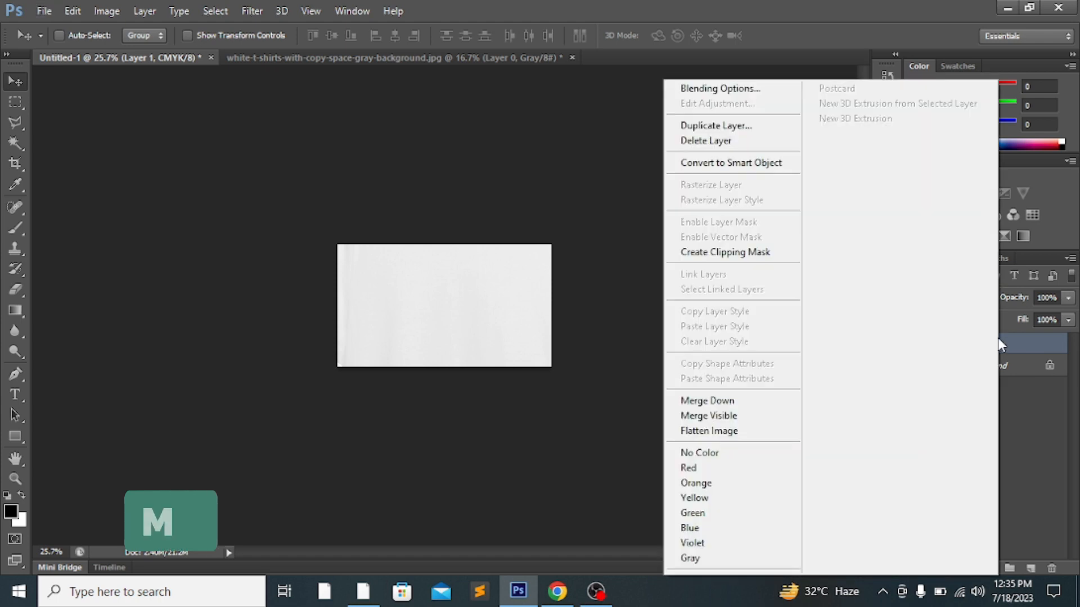
{"action": "left_click", "coordinate": [730, 163]}
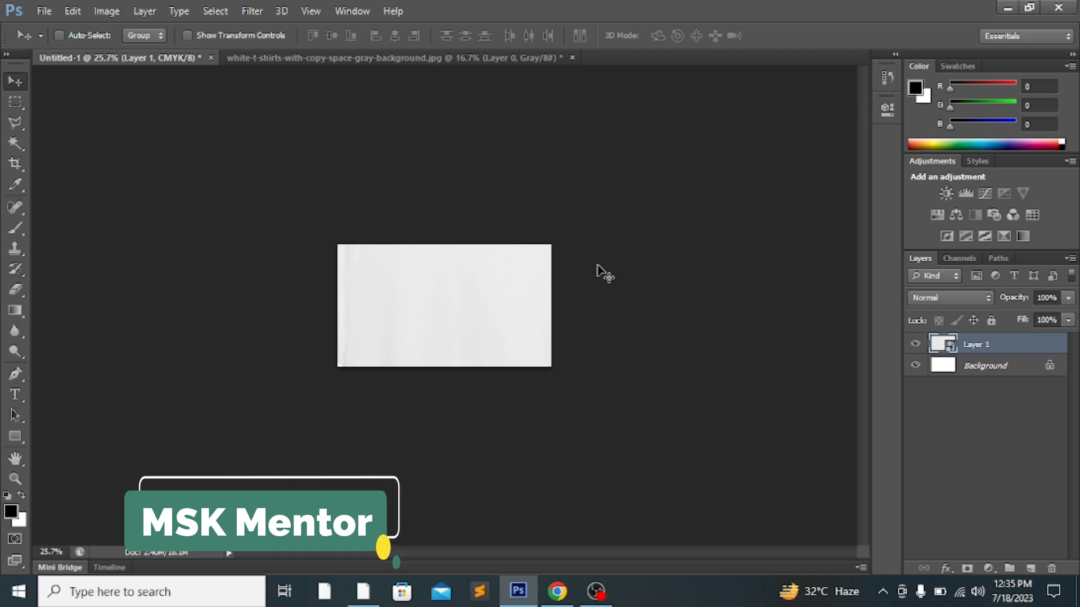
Scale the T-shirt layer down to about 17% and position it on the left half of the canvas.
{"action": "key", "text": "ctrl+t"}
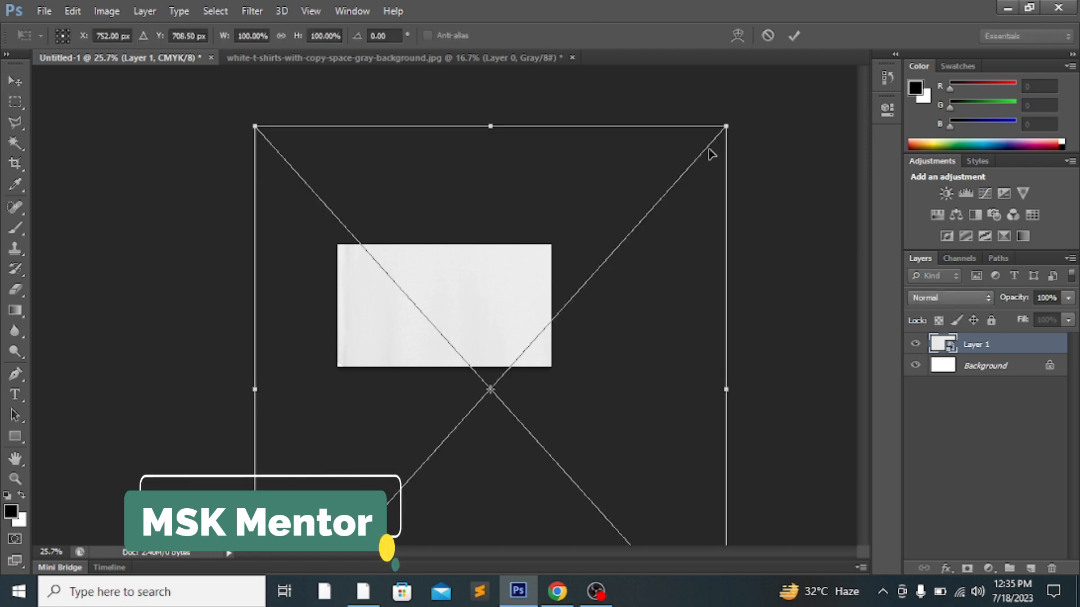
{"action": "left_click_drag", "start_coordinate": [725, 128], "coordinate": [366, 447]}
{"action": "left_click_drag", "start_coordinate": [336, 484], "coordinate": [413, 279]}
{"action": "left_click_drag", "start_coordinate": [442, 239], "coordinate": [281, 347]}
{"action": "left_click_drag", "start_coordinate": [284, 392], "coordinate": [396, 285]}
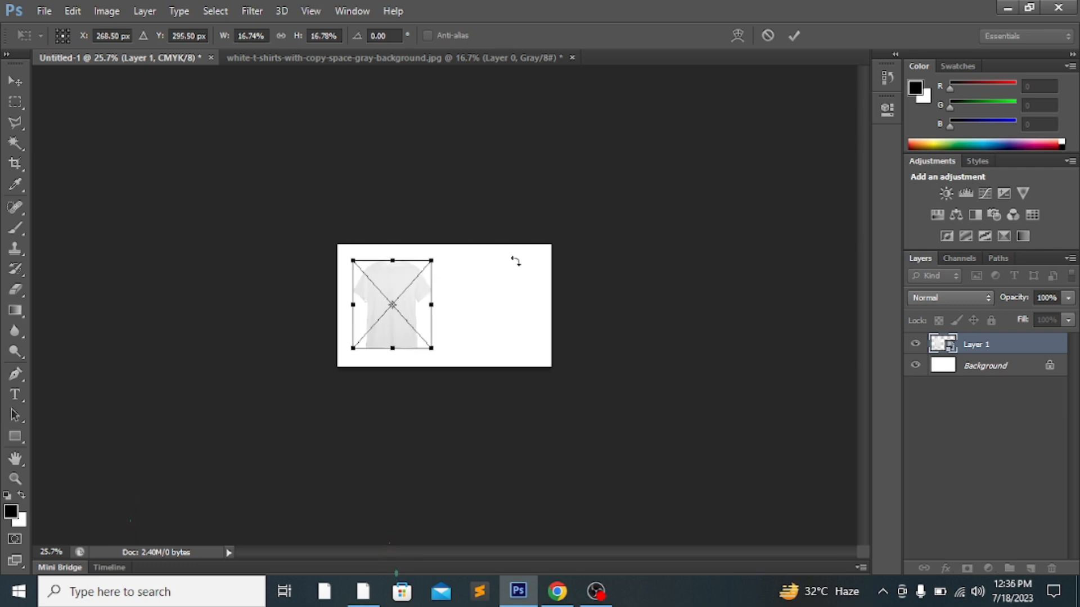
{"action": "left_click", "coordinate": [794, 35]}
Place the snake image from the Downloads folder into the T-shirt document.
{"action": "scroll", "coordinate": [628, 264], "scroll_direction": "up", "scroll_amount": 1}
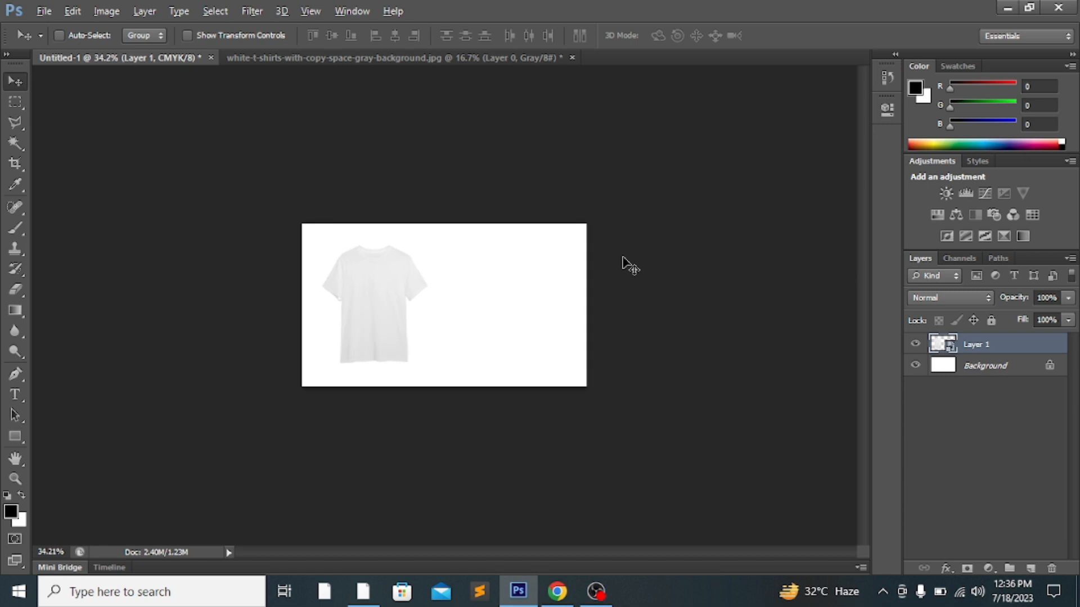
{"action": "scroll", "coordinate": [624, 263], "scroll_direction": "up", "scroll_amount": 3}
{"action": "scroll", "coordinate": [624, 263], "scroll_direction": "up", "scroll_amount": 1}
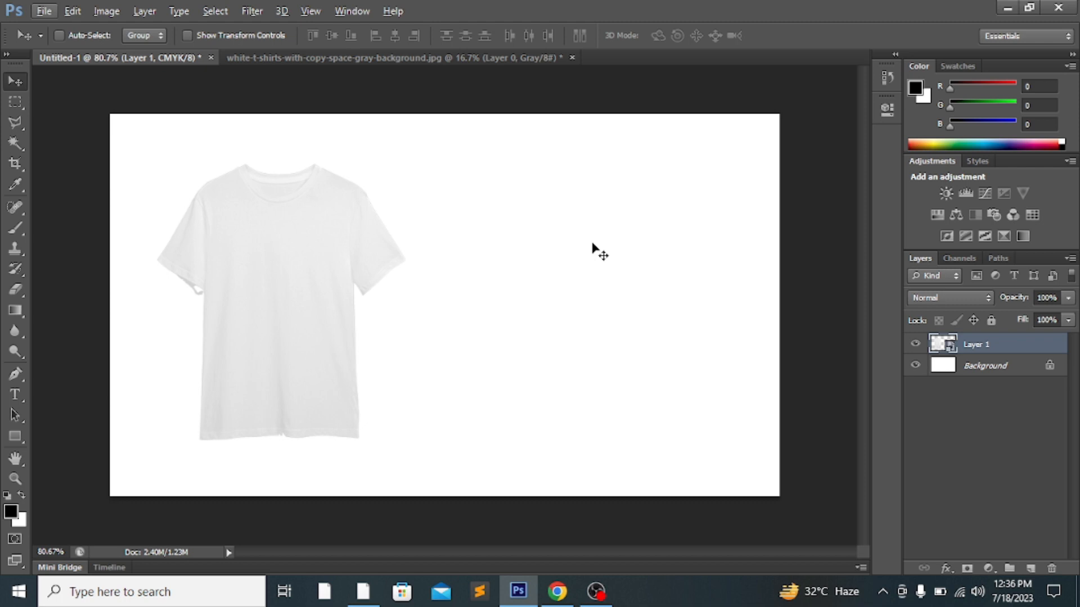
{"action": "left_click", "coordinate": [48, 11]}
{"action": "left_click", "coordinate": [99, 271]}
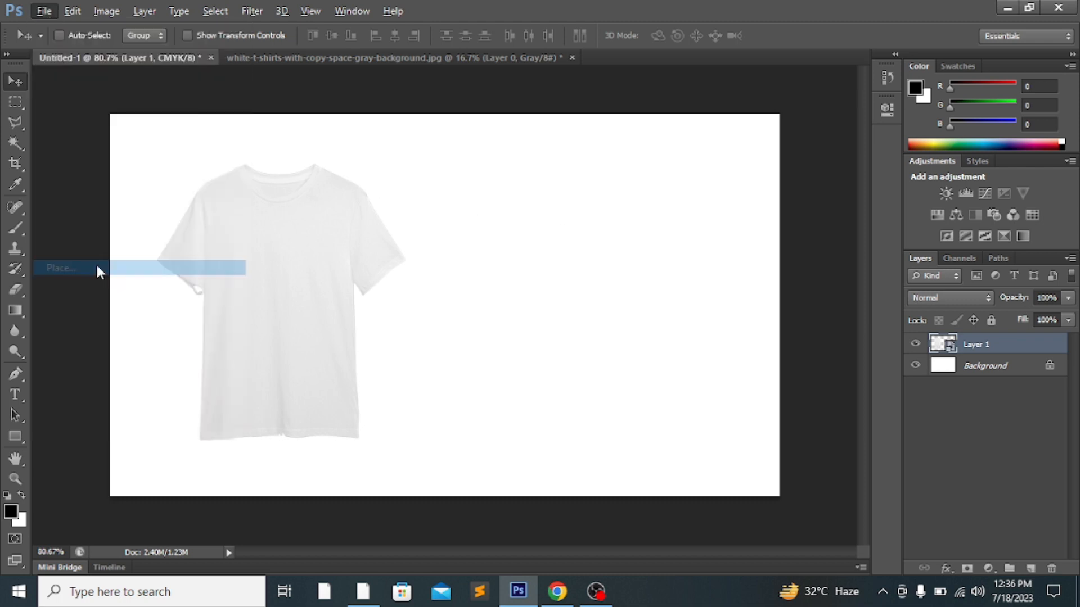
{"action": "left_click", "coordinate": [435, 210]}
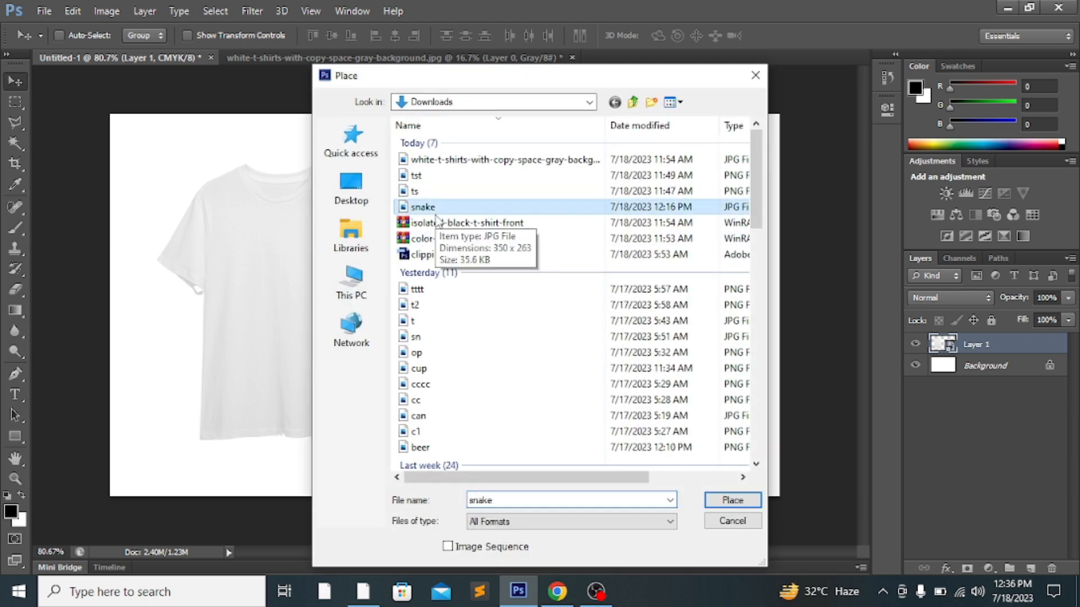
{"action": "left_click", "coordinate": [745, 500]}
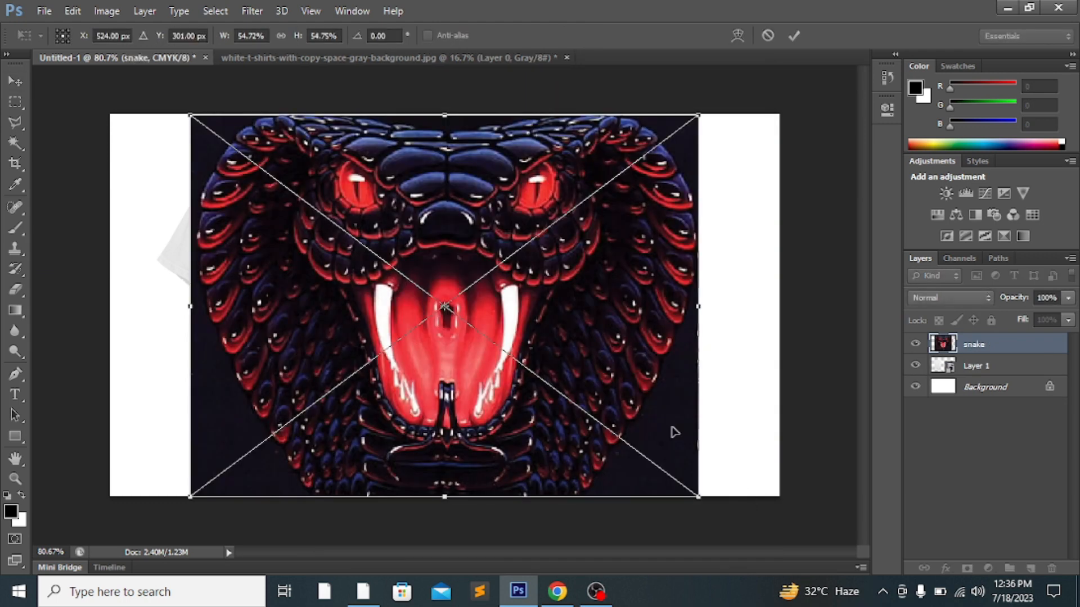
Scale the placed snake image to about 39% and position it so it covers the T-shirt.
{"action": "left_click_drag", "start_coordinate": [416, 241], "coordinate": [333, 242]}
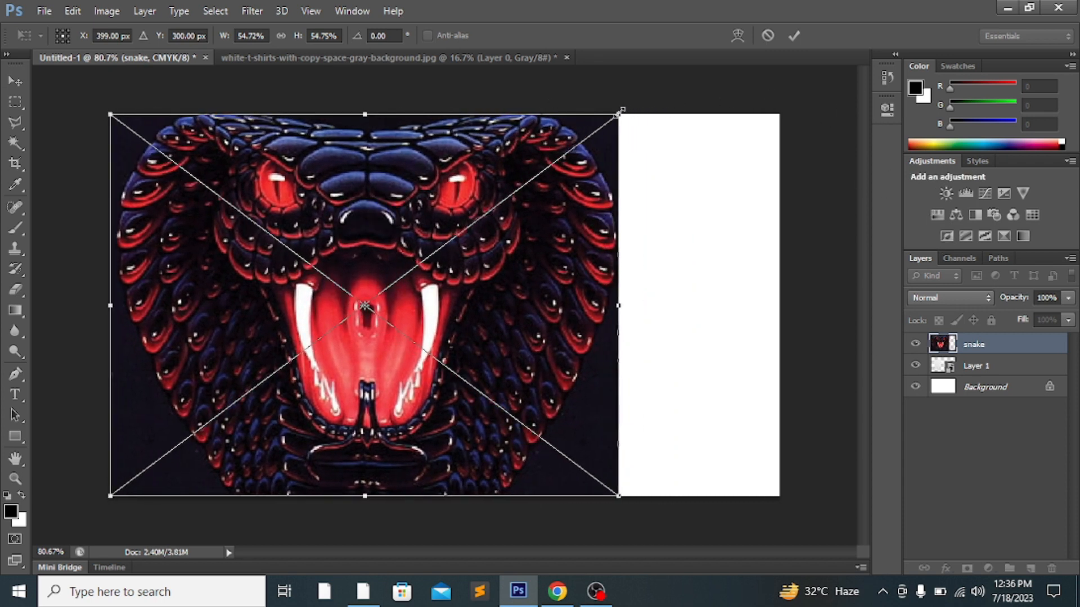
{"action": "left_click_drag", "start_coordinate": [618, 114], "coordinate": [487, 213]}
{"action": "left_click_drag", "start_coordinate": [336, 246], "coordinate": [313, 188]}
{"action": "left_click_drag", "start_coordinate": [485, 159], "coordinate": [473, 167]}
{"action": "left_click_drag", "start_coordinate": [365, 194], "coordinate": [338, 202]}
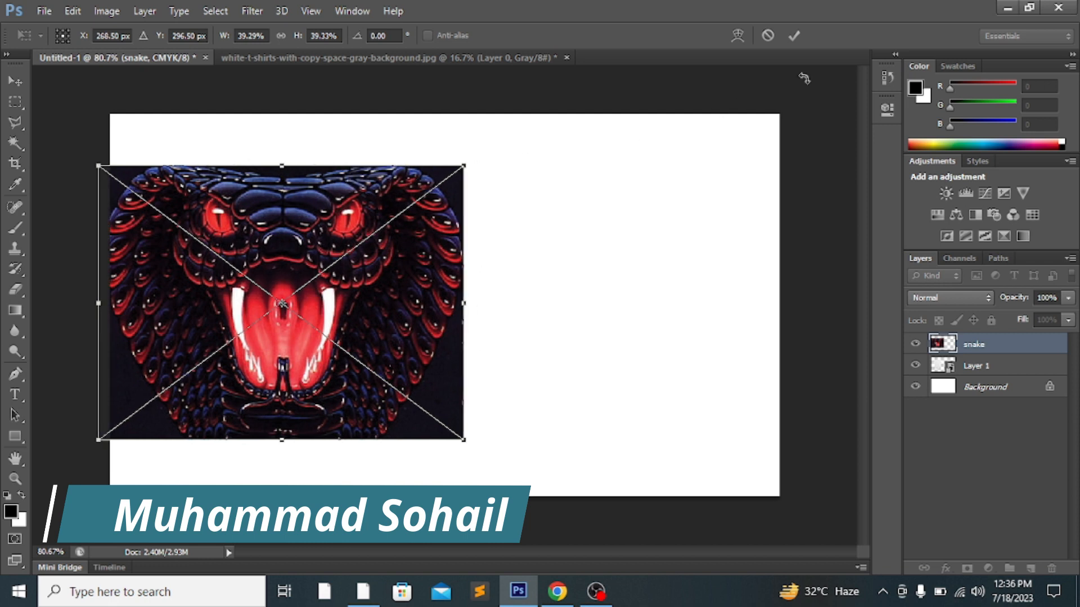
{"action": "left_click", "coordinate": [793, 35]}
Reduce the snake layer's opacity to 42% and shift the image slightly left over the T-shirt.
{"action": "left_click", "coordinate": [1066, 298]}
{"action": "mouse_move", "coordinate": [1017, 322]}
{"action": "left_mouse_down"}
{"action": "mouse_move", "coordinate": [978, 308]}
{"action": "mouse_move", "coordinate": [1004, 313]}
{"action": "left_mouse_up"}
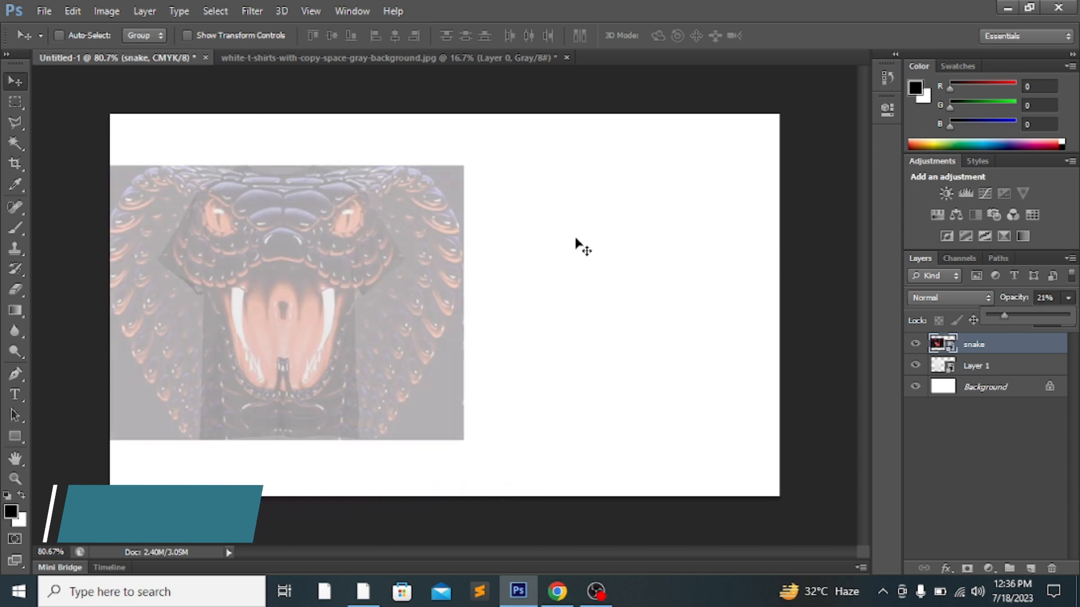
{"action": "left_click_drag", "start_coordinate": [317, 253], "coordinate": [305, 254]}
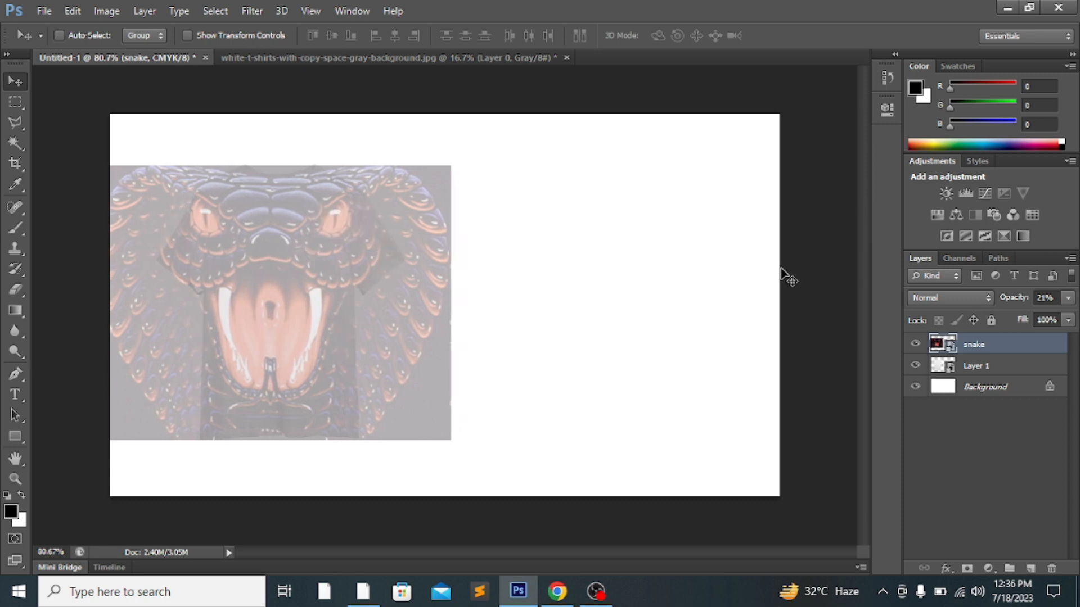
{"action": "left_click", "coordinate": [1068, 299]}
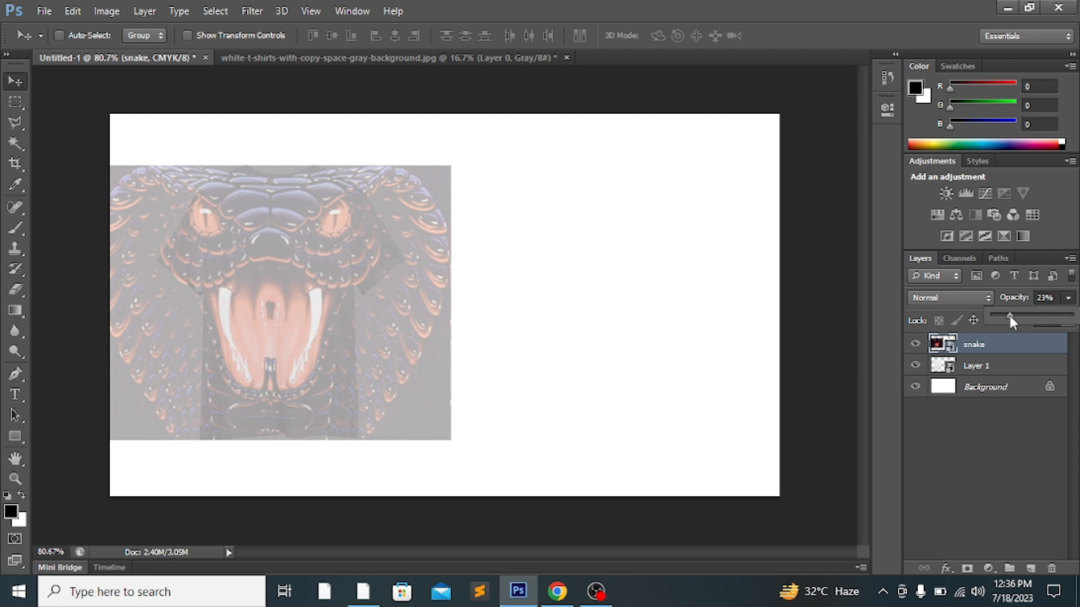
{"action": "left_click_drag", "start_coordinate": [1048, 316], "coordinate": [1026, 314]}
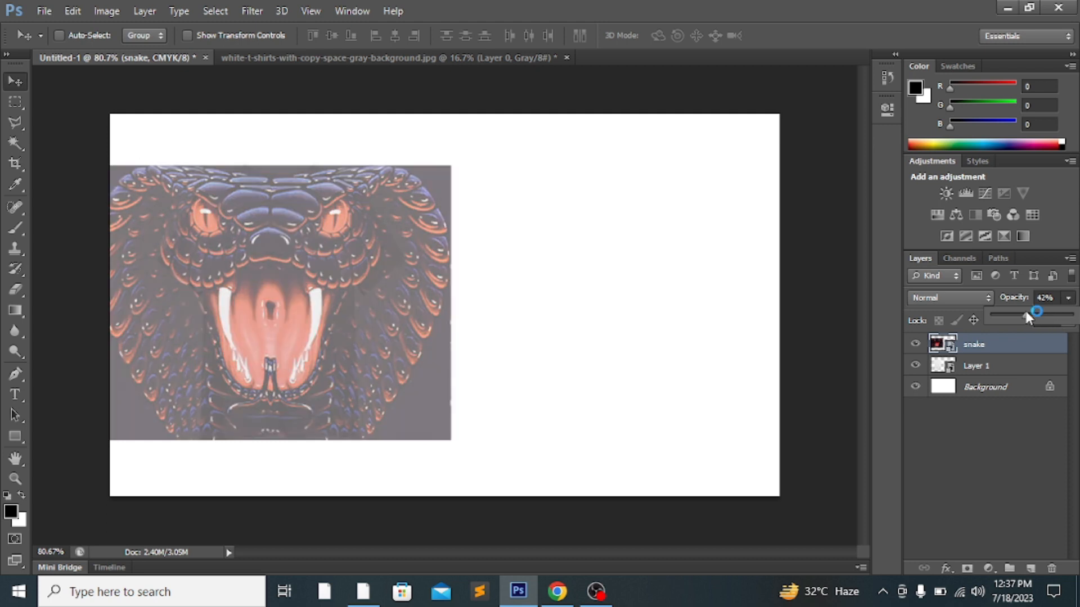
Clip the snake layer to the T-shirt layer and set its opacity to 100%.
{"action": "right_click", "coordinate": [1010, 346]}
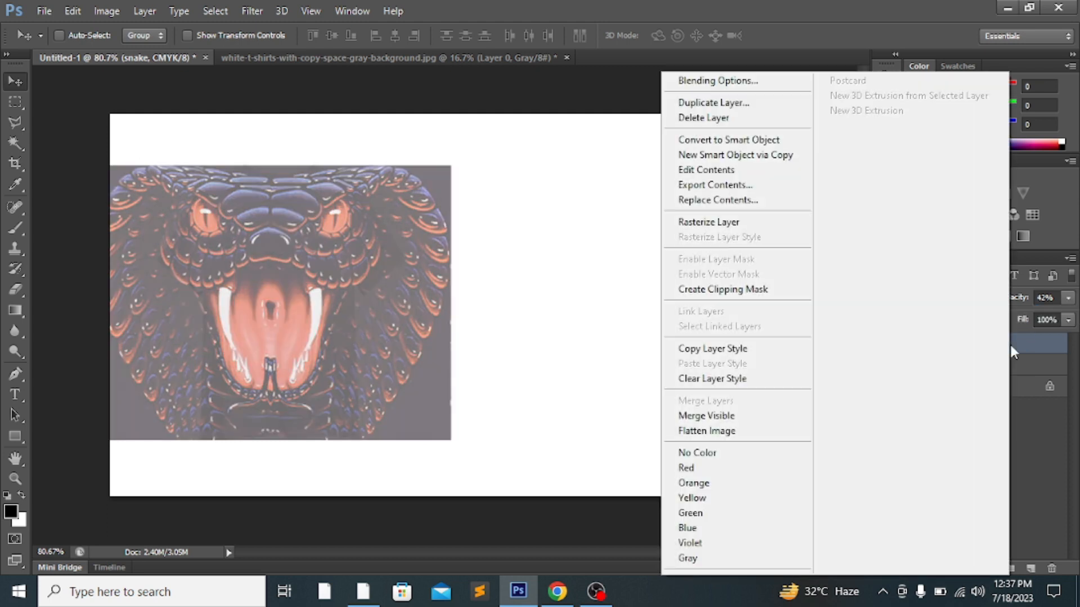
{"action": "left_click", "coordinate": [724, 290]}
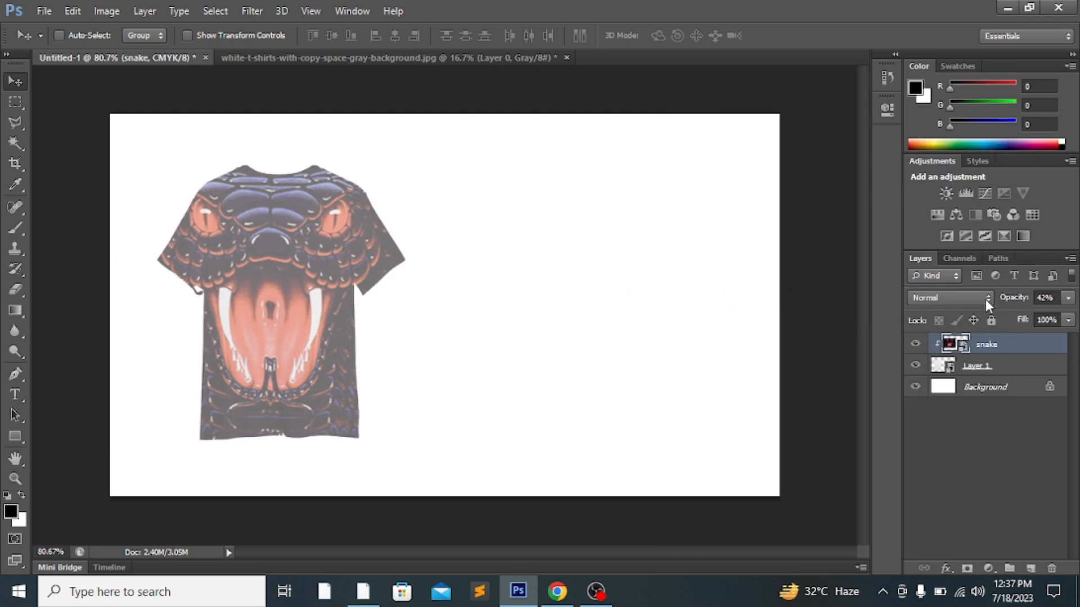
{"action": "left_click", "coordinate": [1066, 299]}
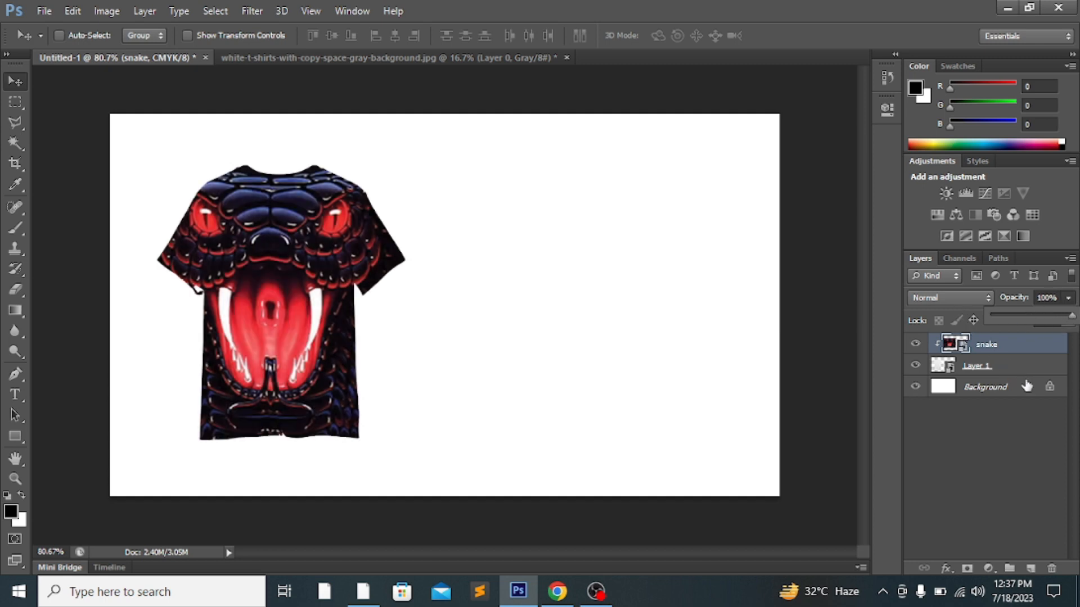
{"action": "left_click", "coordinate": [1019, 432]}
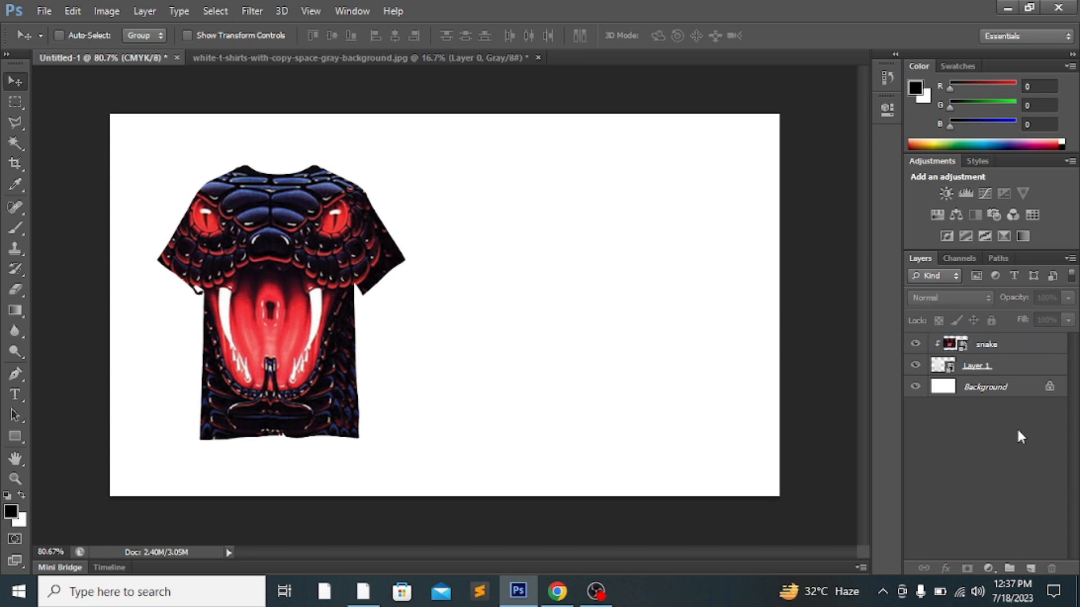
Close the cut-out T-shirt photo document without saving its changes.
{"action": "left_click", "coordinate": [538, 57]}
{"action": "left_click", "coordinate": [554, 231]}
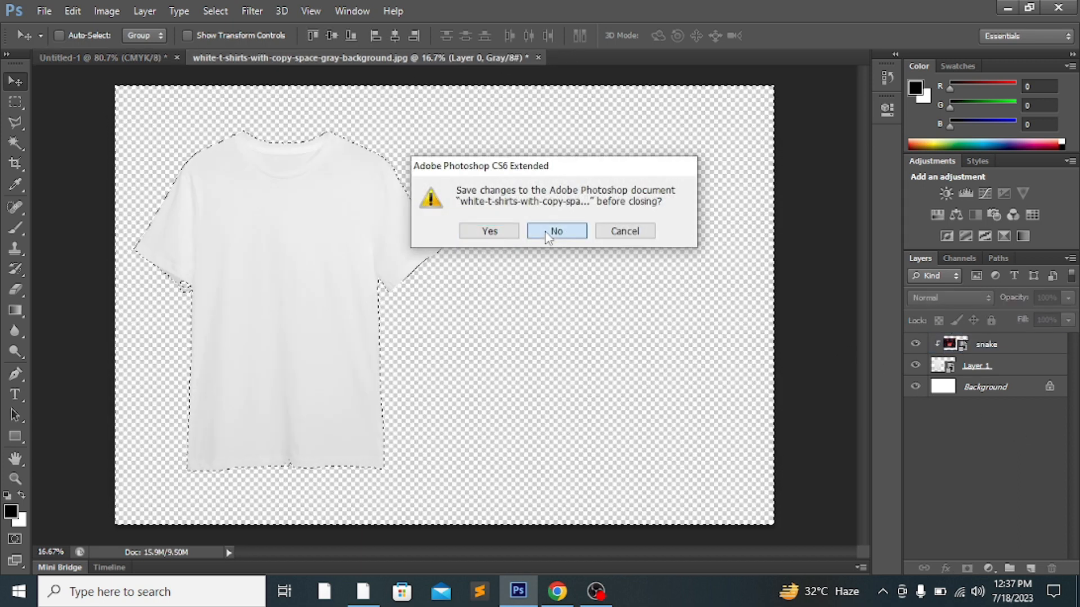
Reopen white-t-shirts-with-copy-space-gray-background.jpg from the Downloads folder and turn its background into an editable layer.
{"action": "left_click", "coordinate": [37, 10]}
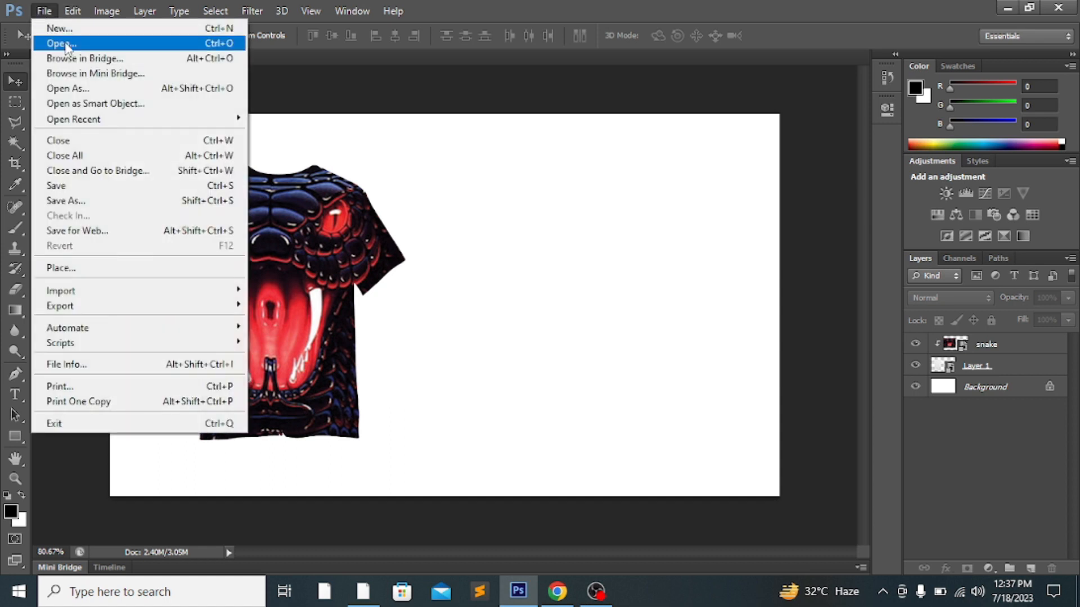
{"action": "left_click", "coordinate": [50, 41]}
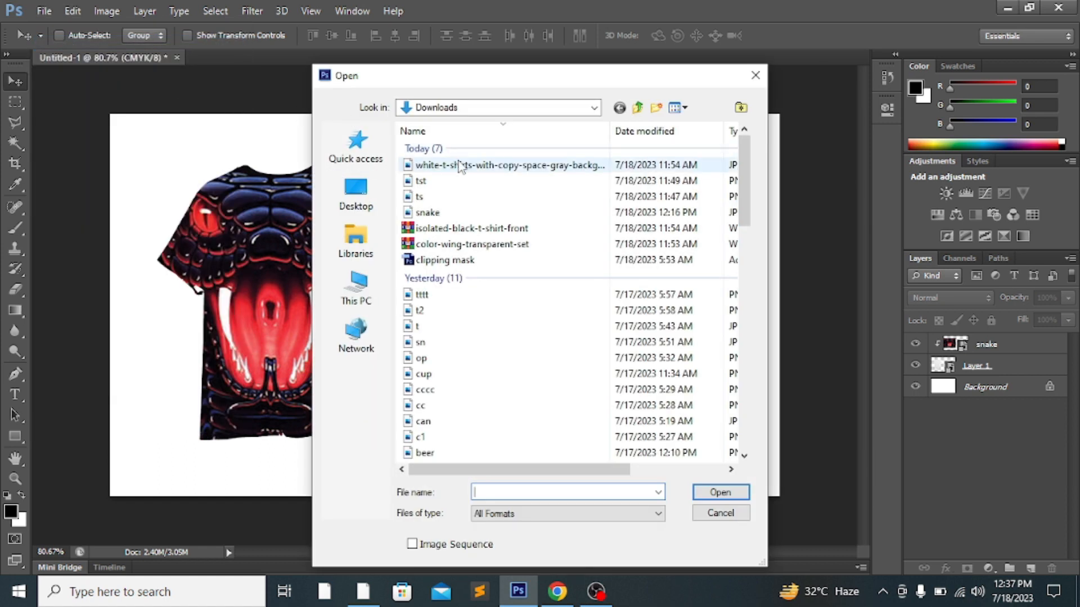
{"action": "left_click", "coordinate": [463, 166]}
{"action": "left_click", "coordinate": [729, 493]}
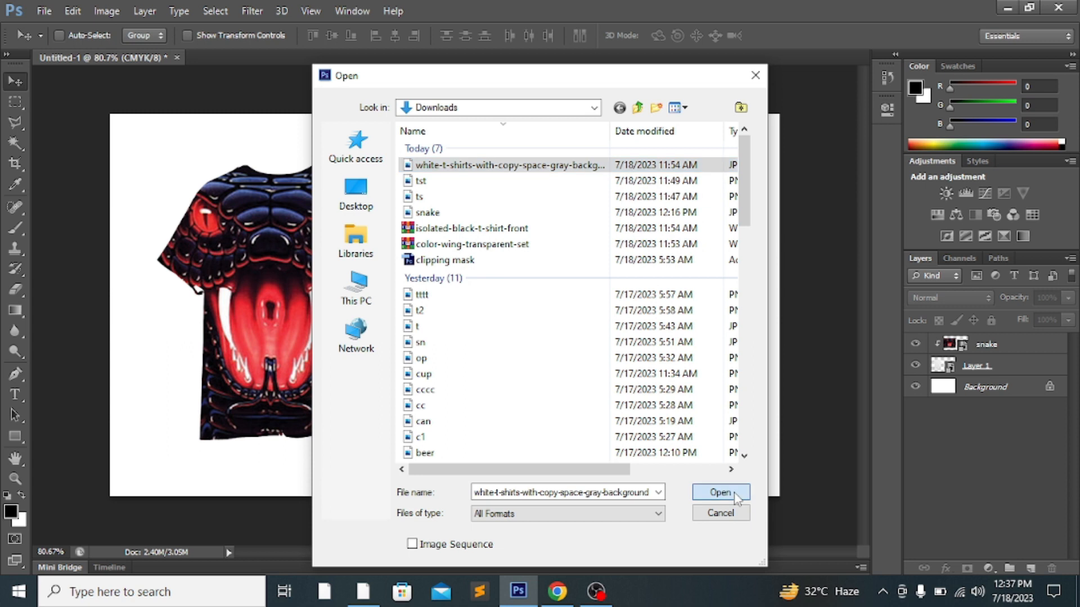
{"action": "left_click", "coordinate": [497, 240]}
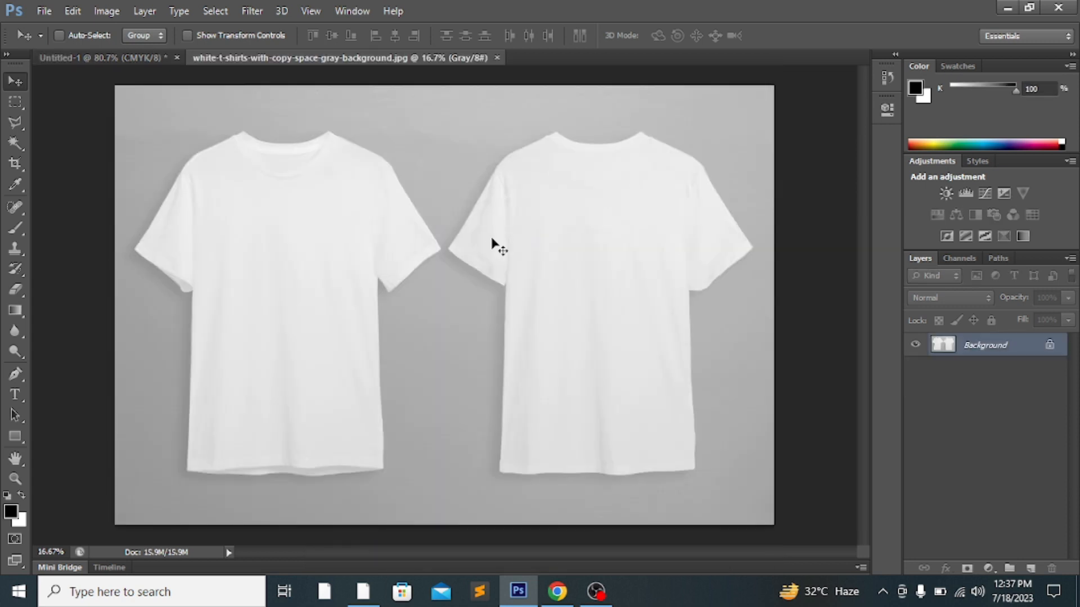
{"action": "double_click", "coordinate": [1049, 350]}
{"action": "left_click", "coordinate": [669, 186]}
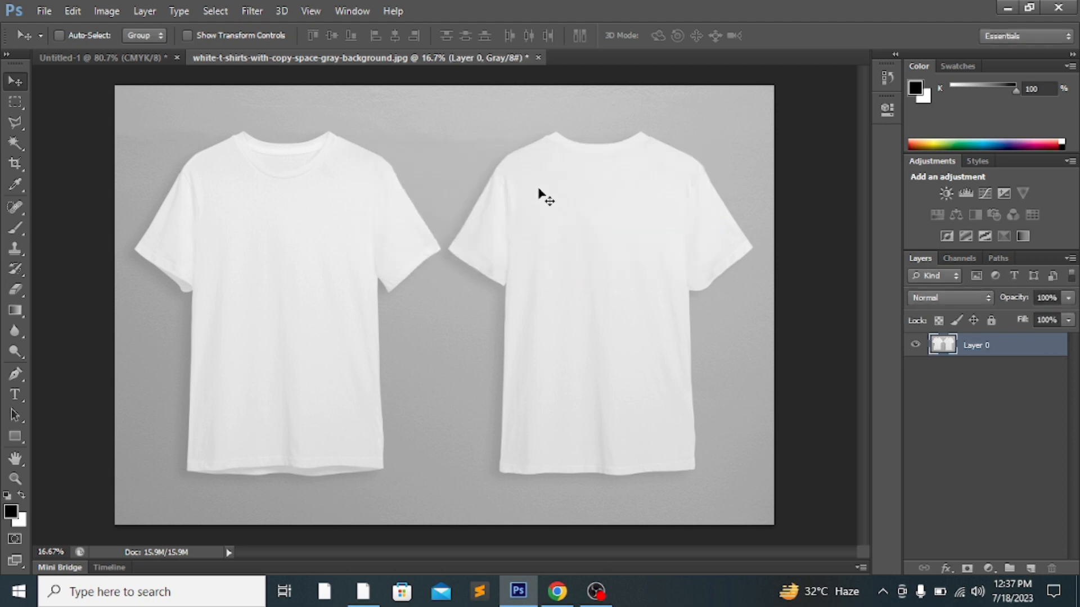
Cut out the back-view T-shirt by selecting it with the Magic Wand, inverting the selection and deleting everything else.
{"action": "left_click", "coordinate": [19, 137]}
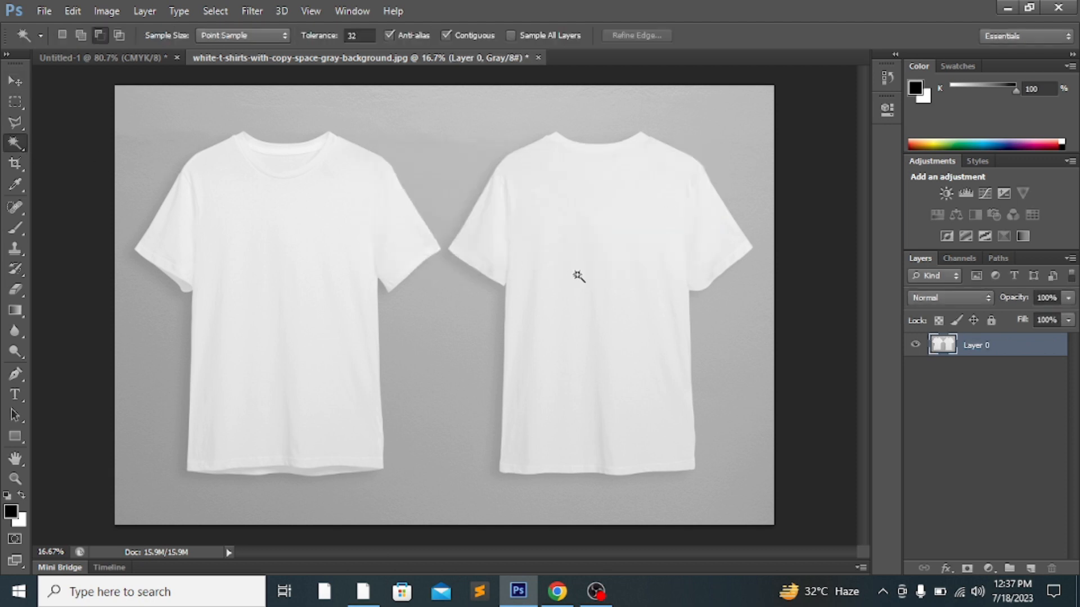
{"action": "left_click", "coordinate": [596, 275]}
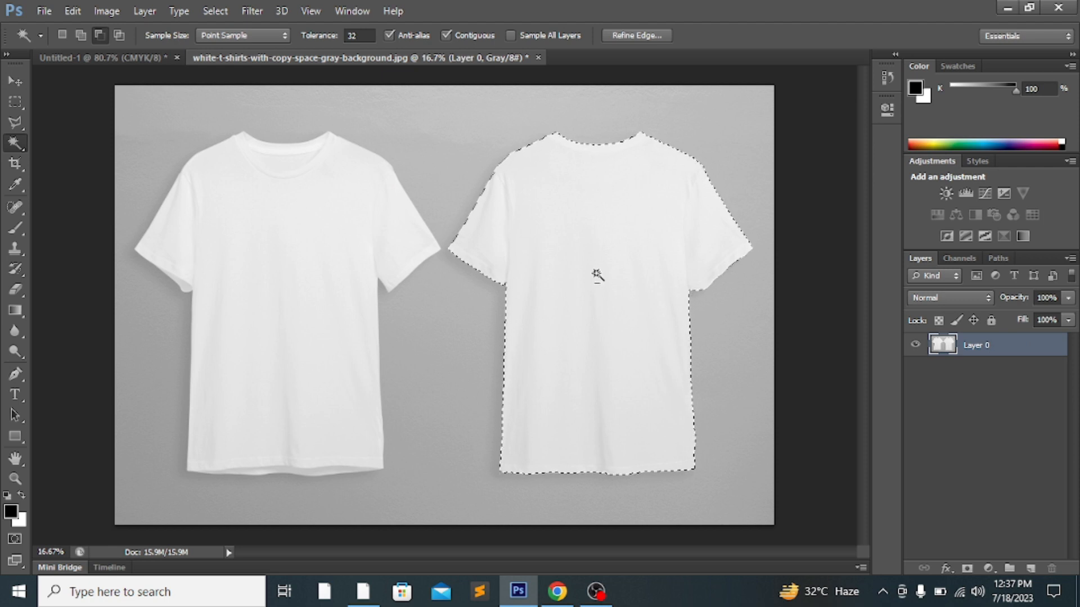
{"action": "key", "text": "ctrl+shift+i"}
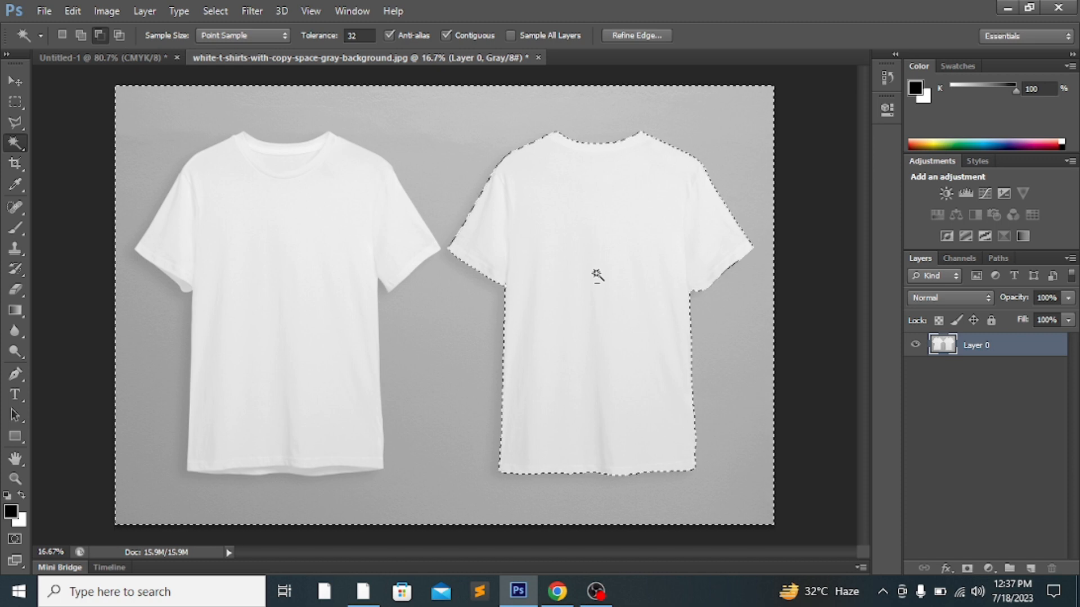
{"action": "key", "text": "Delete"}
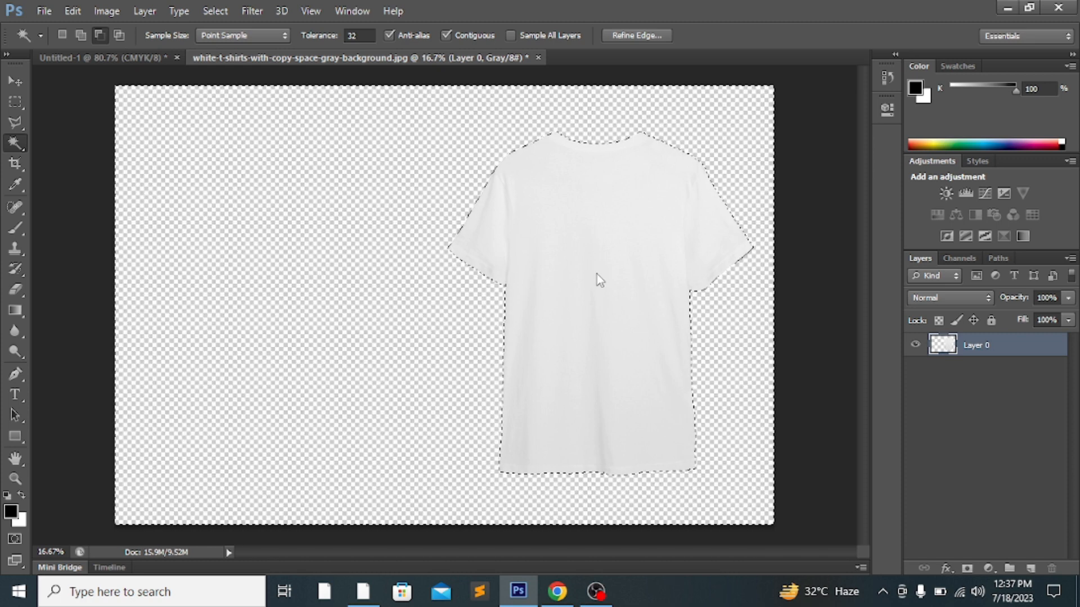
Move the cut-out back-view T-shirt into the Untitled-1 document and shift it to the empty area beside the snake shirt.
{"action": "left_click", "coordinate": [15, 81]}
{"action": "left_click_drag", "start_coordinate": [585, 264], "coordinate": [642, 297]}
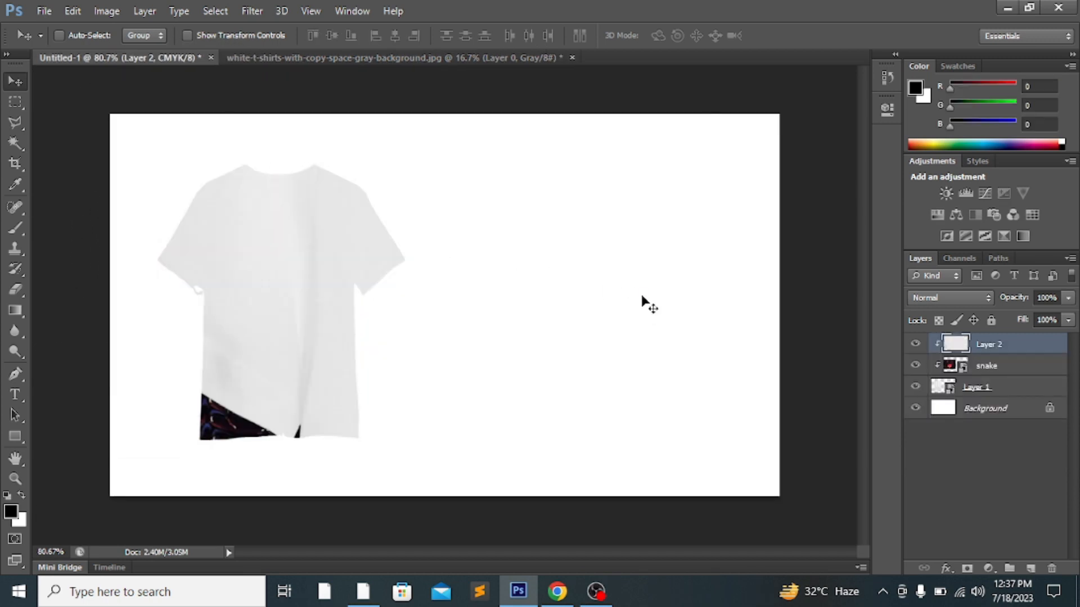
{"action": "left_click_drag", "start_coordinate": [260, 259], "coordinate": [599, 331]}
{"action": "scroll", "coordinate": [598, 328], "scroll_direction": "down", "scroll_amount": 3}
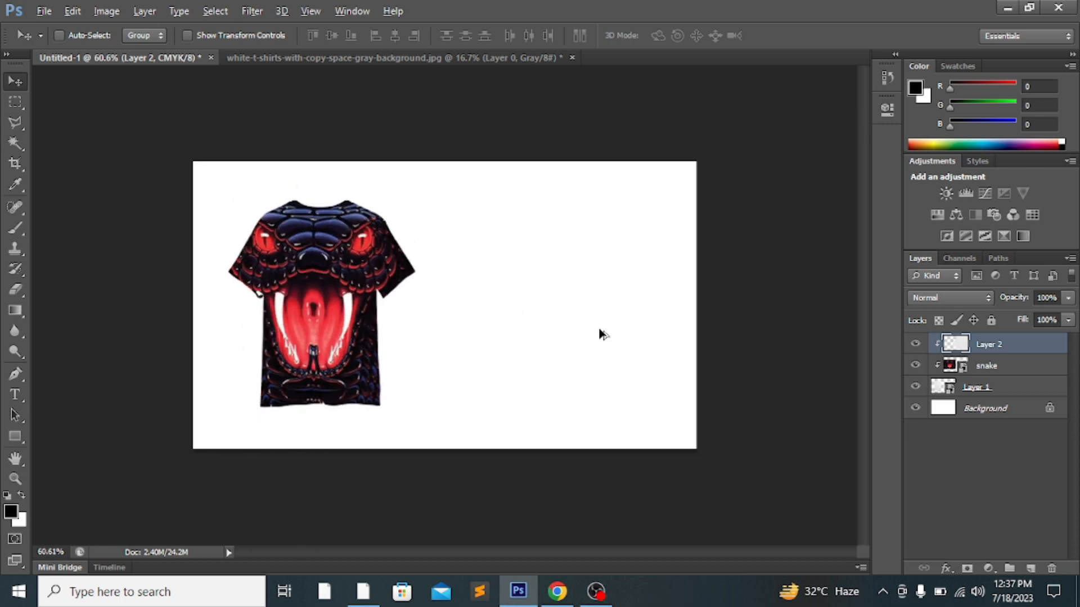
{"action": "scroll", "coordinate": [593, 324], "scroll_direction": "up", "scroll_amount": 1}
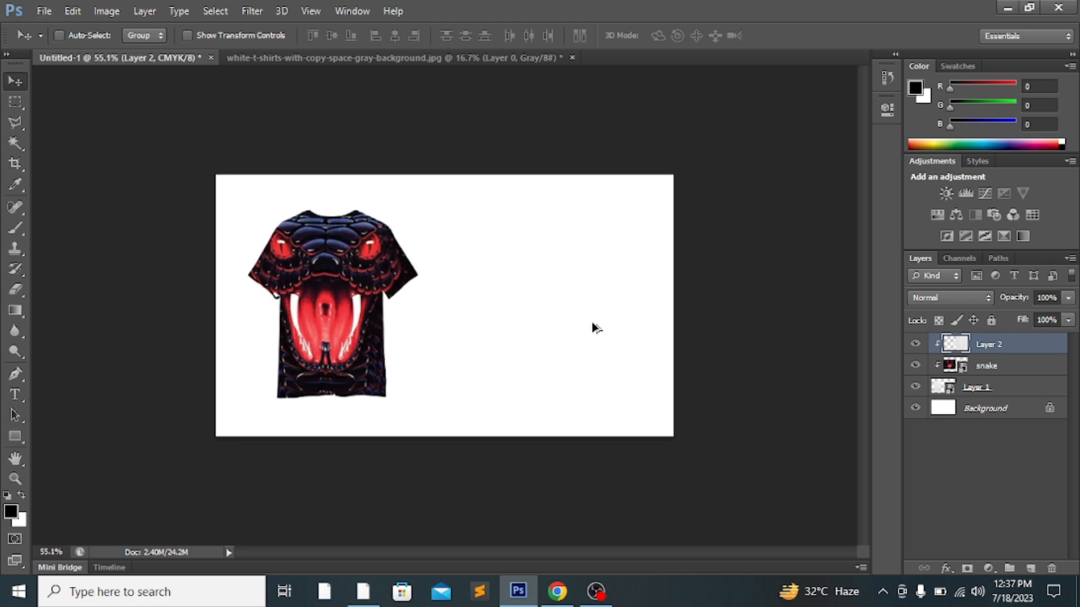
Release Layer 2 from its clipping mask and convert it to a smart object.
{"action": "right_click", "coordinate": [991, 348]}
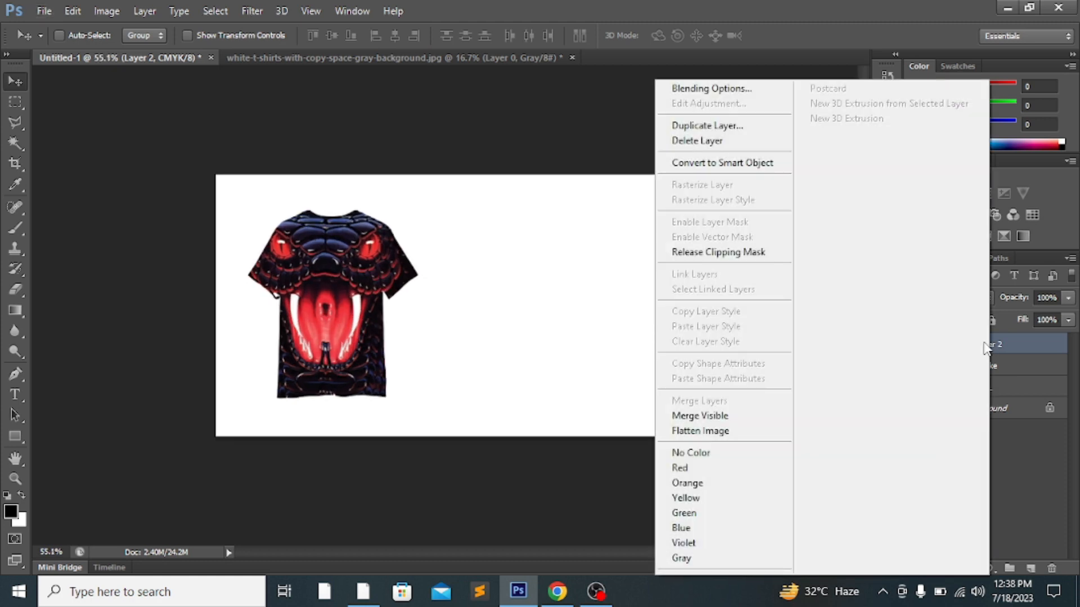
{"action": "left_click", "coordinate": [731, 253]}
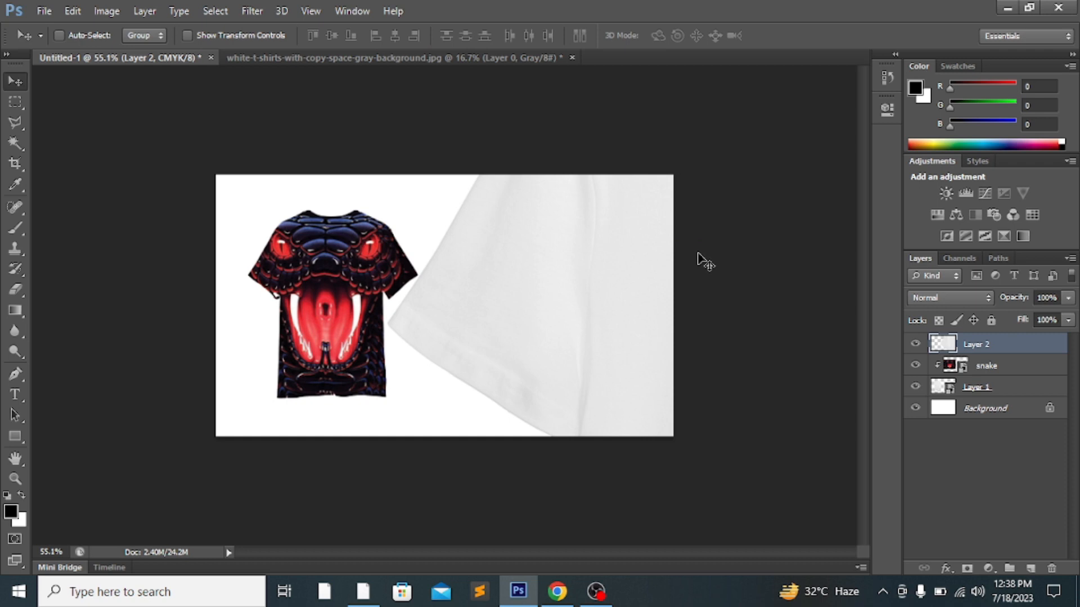
{"action": "right_click", "coordinate": [983, 346]}
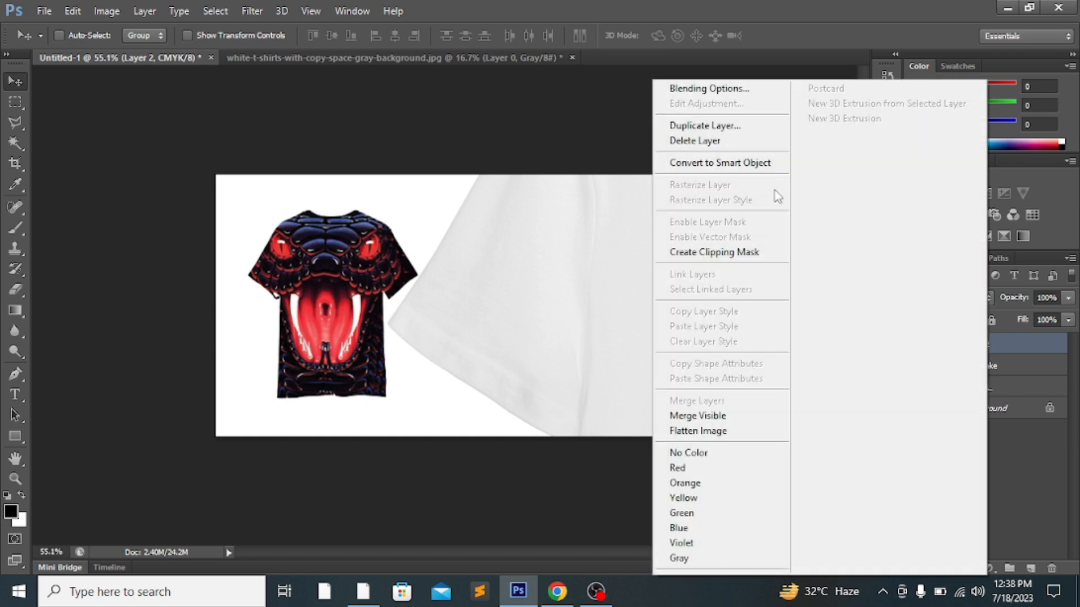
{"action": "left_click", "coordinate": [731, 164]}
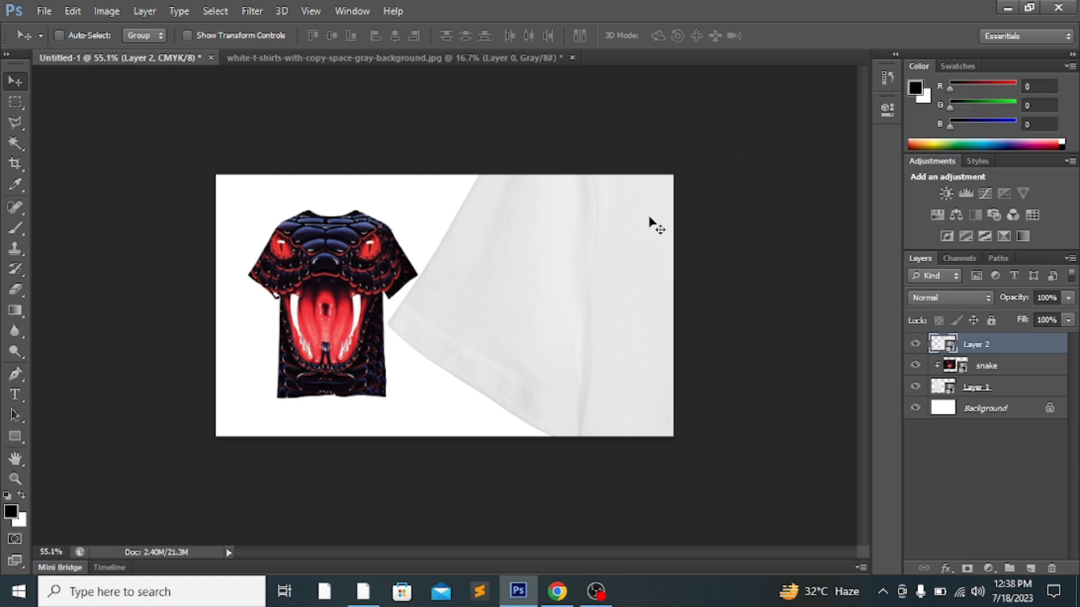
Scale Layer 2 to about 17% and position the back-view T-shirt level with the snake shirt, to its right.
{"action": "scroll", "coordinate": [653, 222], "scroll_direction": "down", "scroll_amount": 2, "text": "alt"}
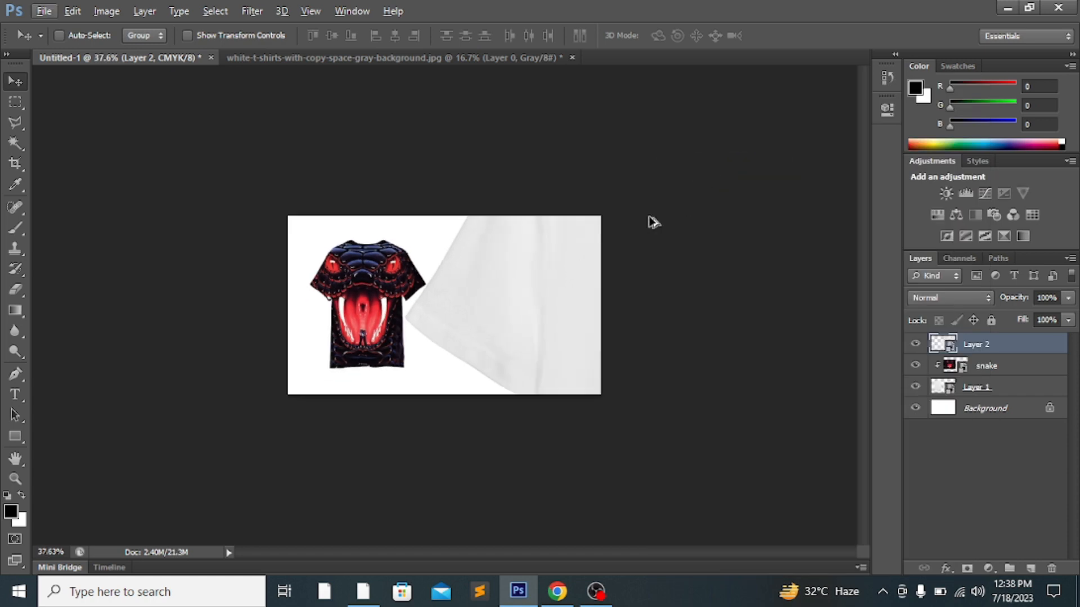
{"action": "key", "text": "ctrl+t"}
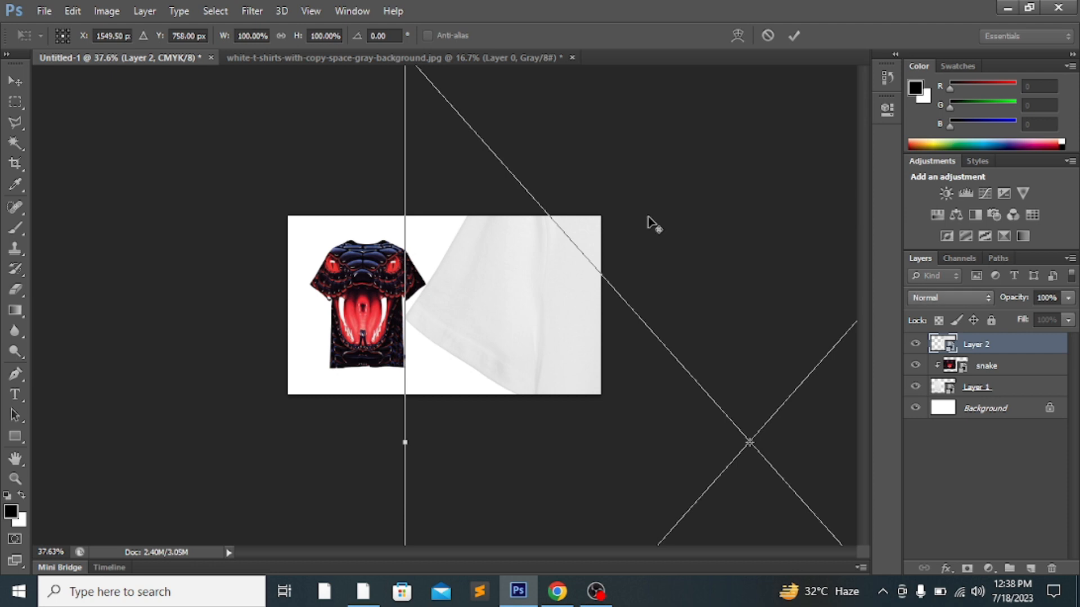
{"action": "scroll", "coordinate": [648, 217], "scroll_direction": "down", "scroll_amount": 4, "text": "alt"}
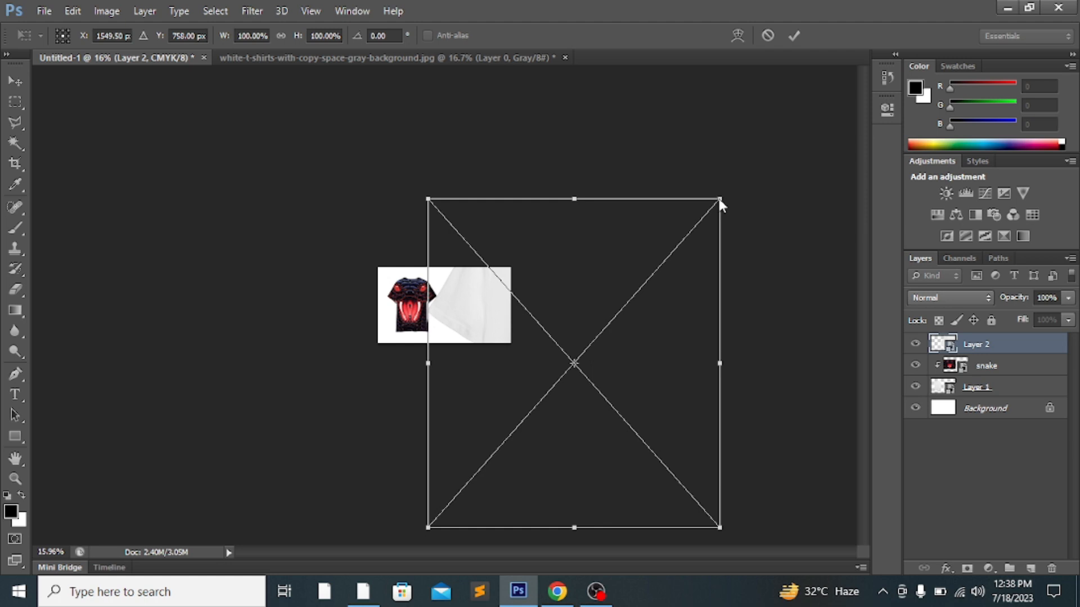
{"action": "left_click_drag", "start_coordinate": [721, 198], "coordinate": [474, 441]}
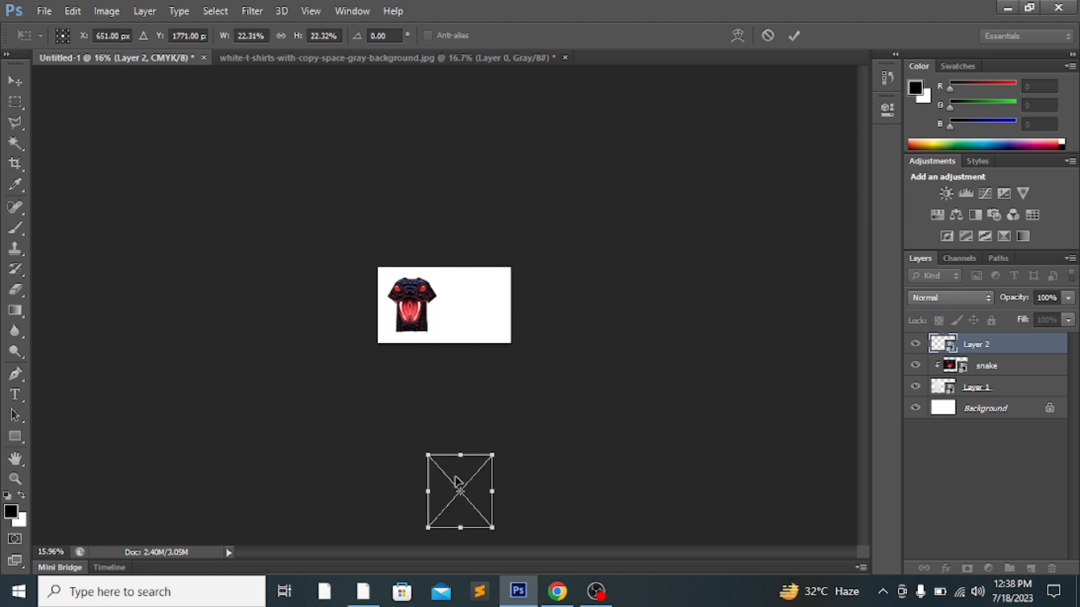
{"action": "left_click_drag", "start_coordinate": [459, 478], "coordinate": [480, 290]}
{"action": "left_click_drag", "start_coordinate": [456, 314], "coordinate": [493, 276]}
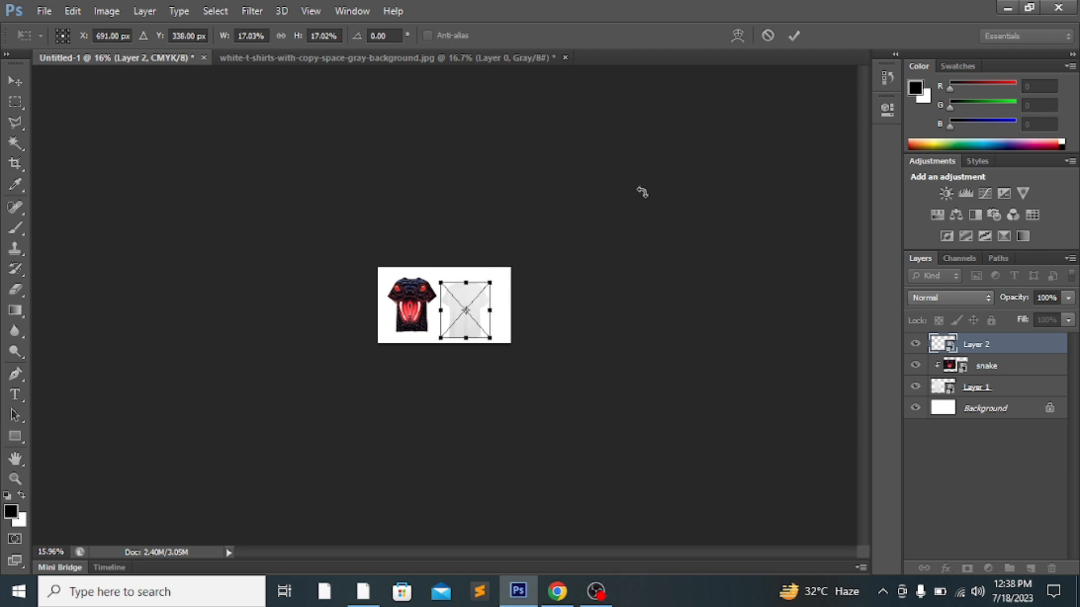
{"action": "left_click", "coordinate": [793, 38]}
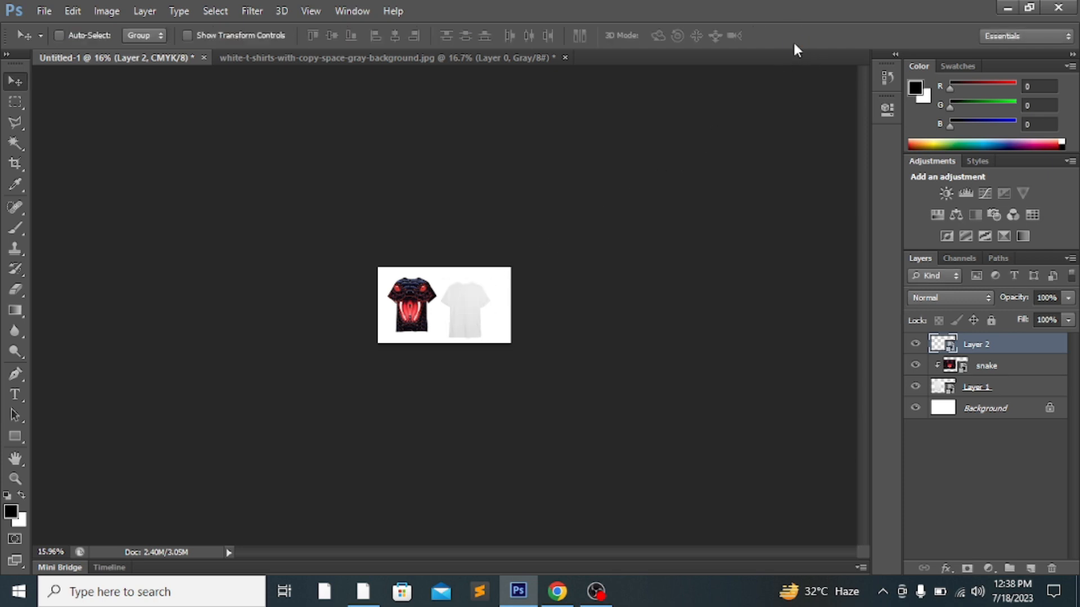
{"action": "key", "text": "ctrl+0"}
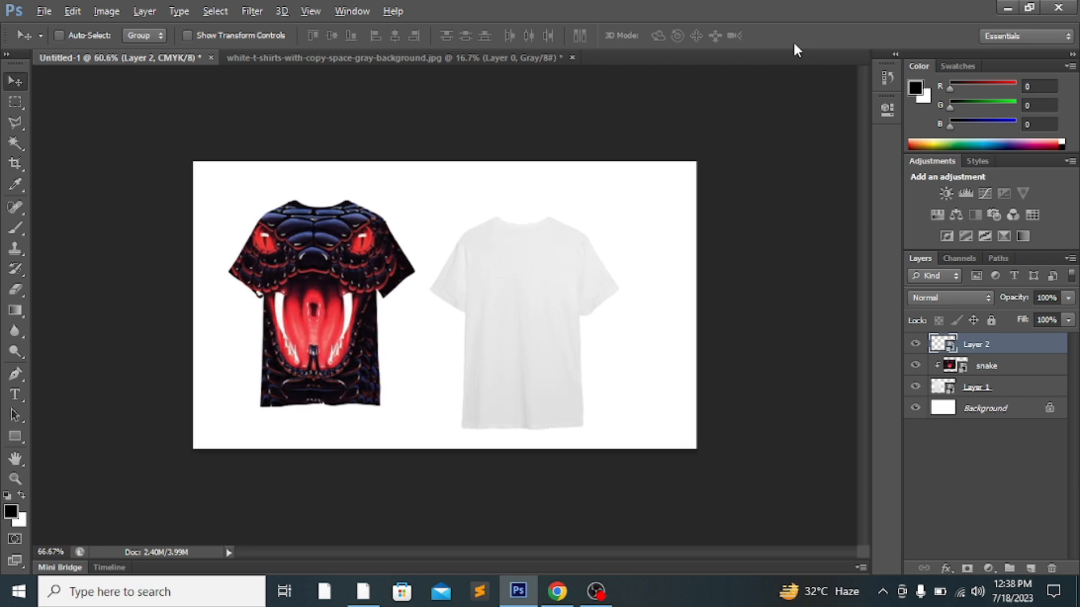
{"action": "left_click_drag", "start_coordinate": [568, 279], "coordinate": [596, 259]}
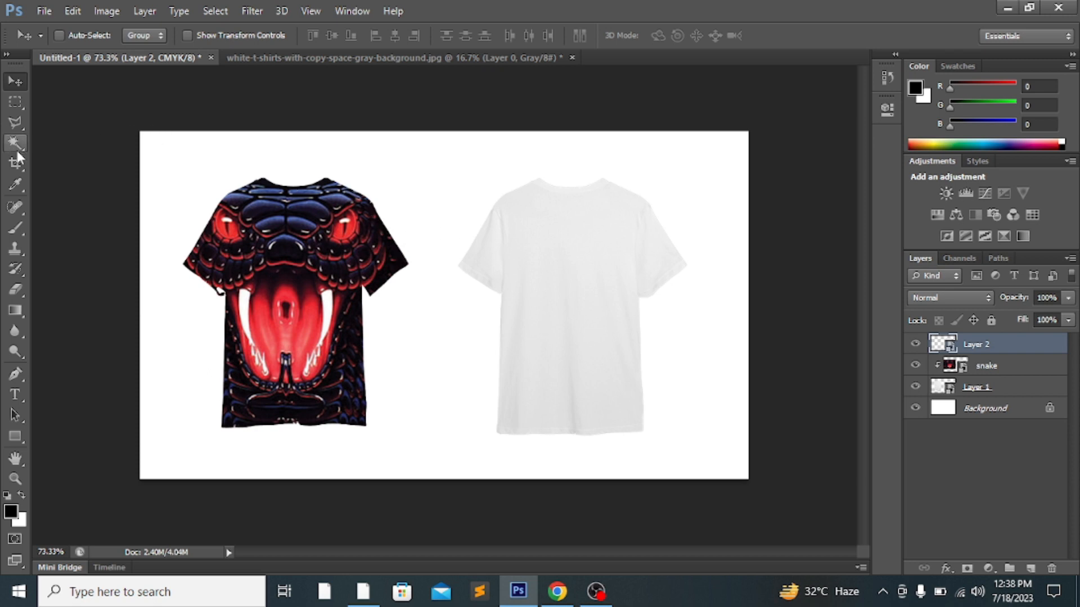
Select the back-view T-shirt with the Magic Wand and paint it entirely black on a new layer with a 50 px brush.
{"action": "left_click", "coordinate": [16, 149]}
{"action": "left_click", "coordinate": [570, 257]}
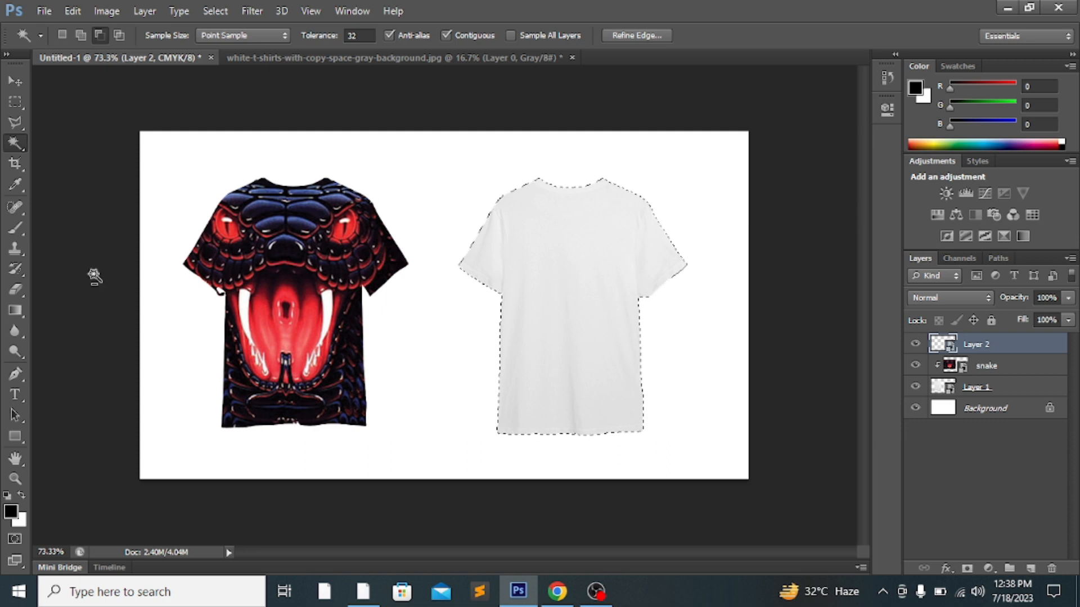
{"action": "left_click", "coordinate": [19, 231]}
{"action": "left_click", "coordinate": [69, 228]}
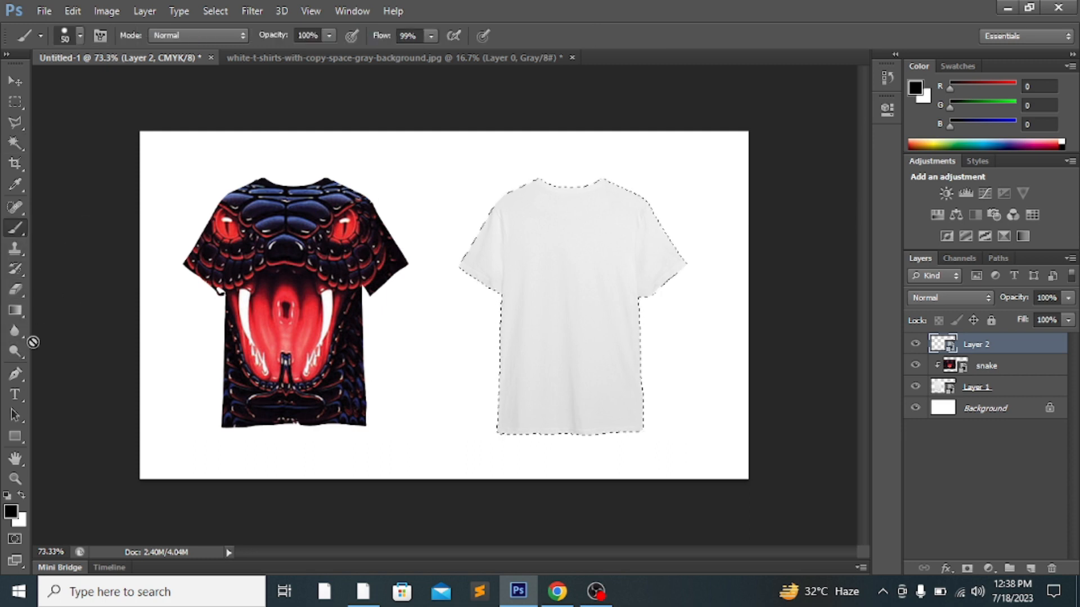
{"action": "left_click", "coordinate": [1030, 569]}
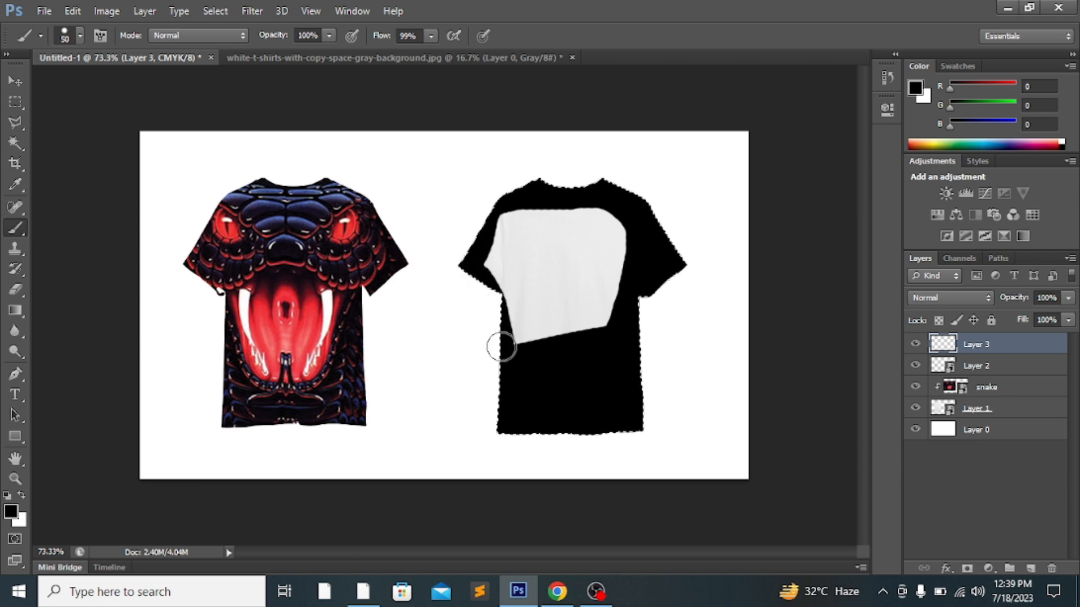
{"action": "mouse_move", "coordinate": [493, 221]}
{"action": "left_mouse_down"}
{"action": "mouse_move", "coordinate": [523, 206]}
{"action": "mouse_move", "coordinate": [565, 210]}
{"action": "left_mouse_up"}
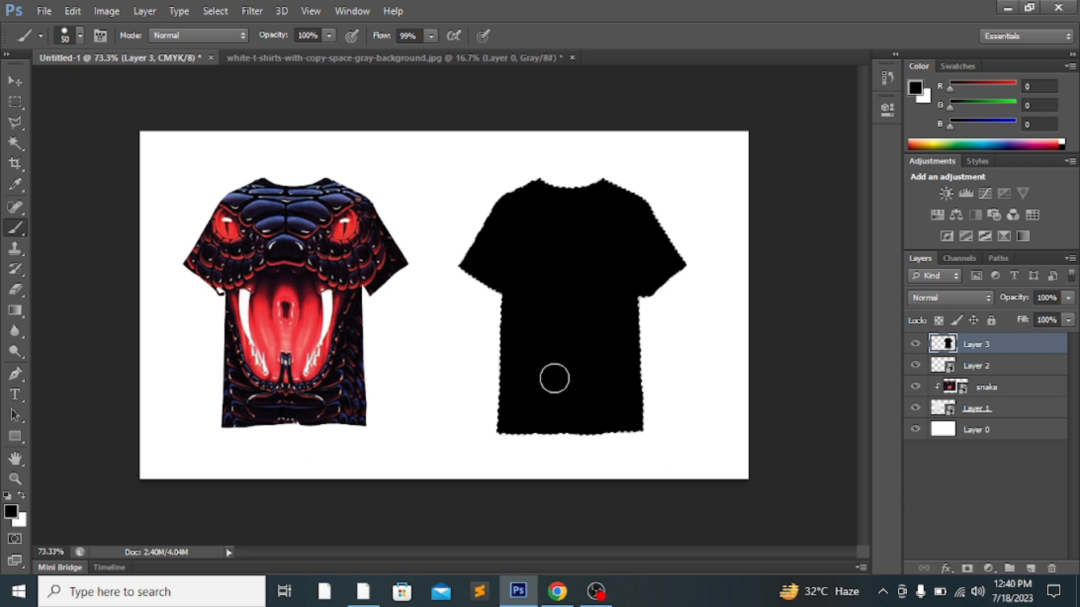
Add another new layer above the black shirt and set the foreground colour to red, fc0303.
{"action": "left_click", "coordinate": [1026, 571]}
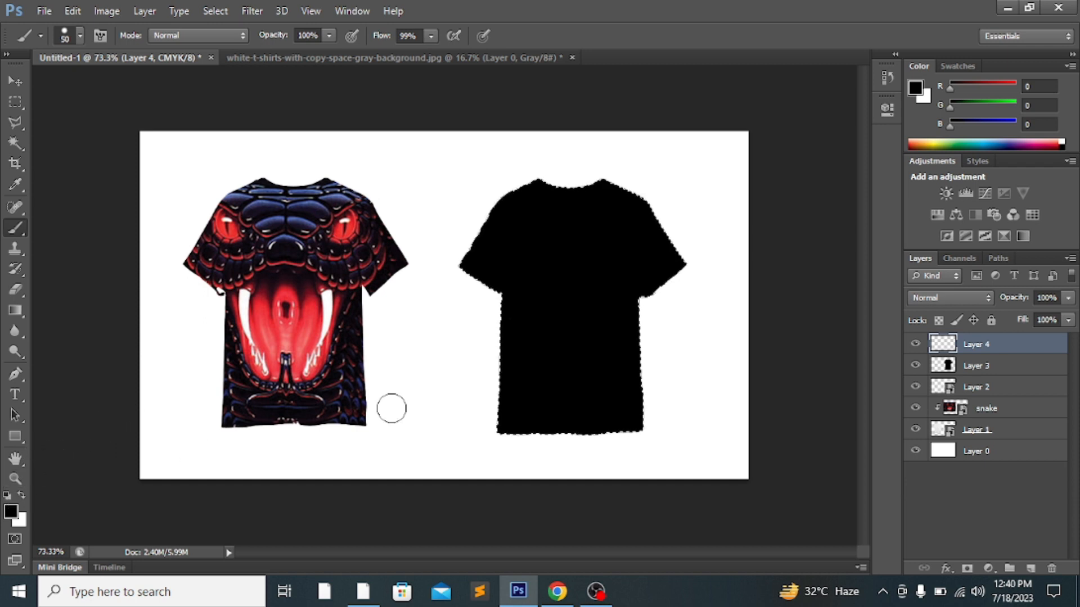
{"action": "left_click", "coordinate": [10, 509]}
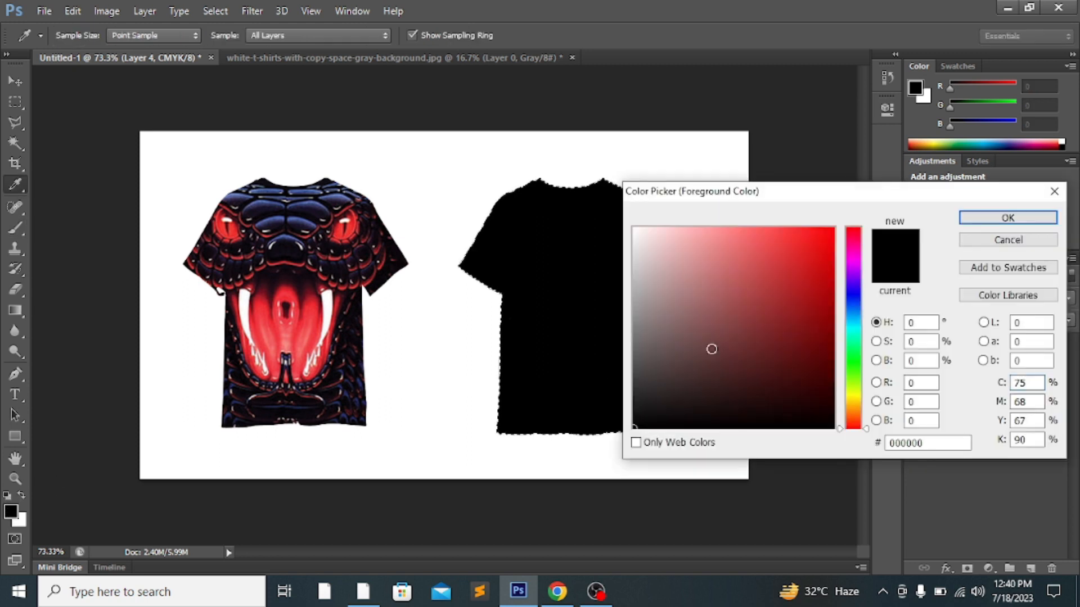
{"action": "left_click", "coordinate": [831, 230]}
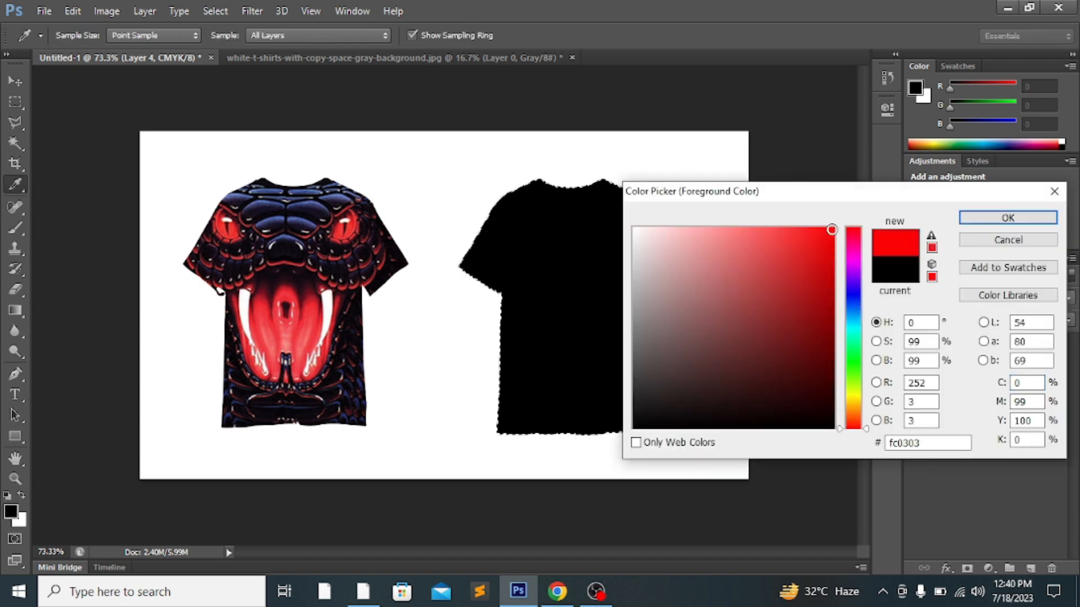
{"action": "left_click", "coordinate": [1008, 217]}
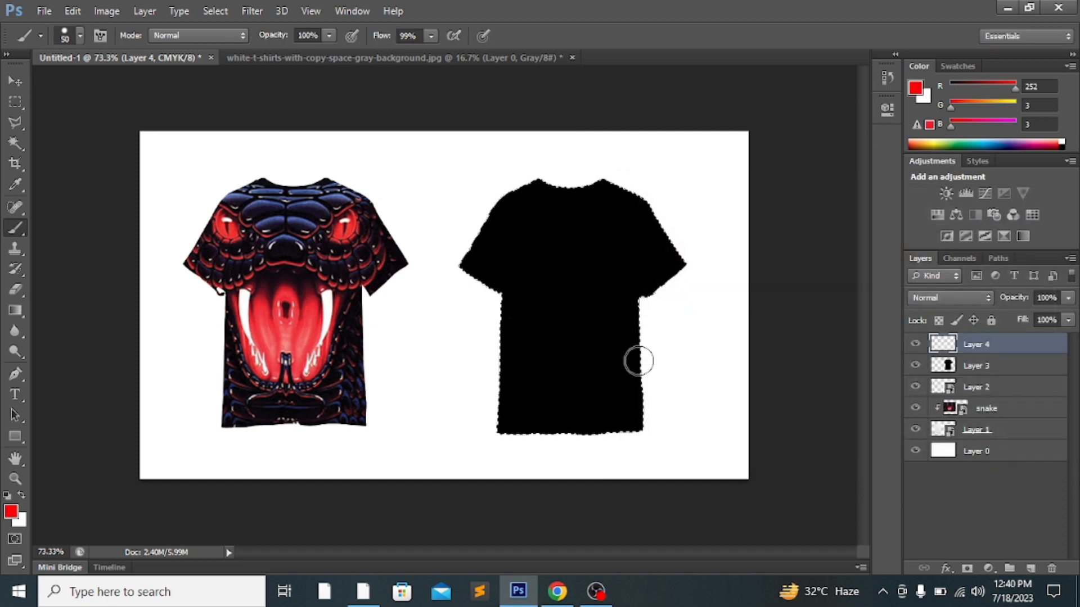
Paint a wavy red slanted area along the black shirt's hem with a 30 px brush and a red dot near its left shoulder at 60 px.
{"action": "key", "text": "bracketleft"}
{"action": "key", "text": "bracketleft"}
{"action": "key", "text": "bracketleft"}
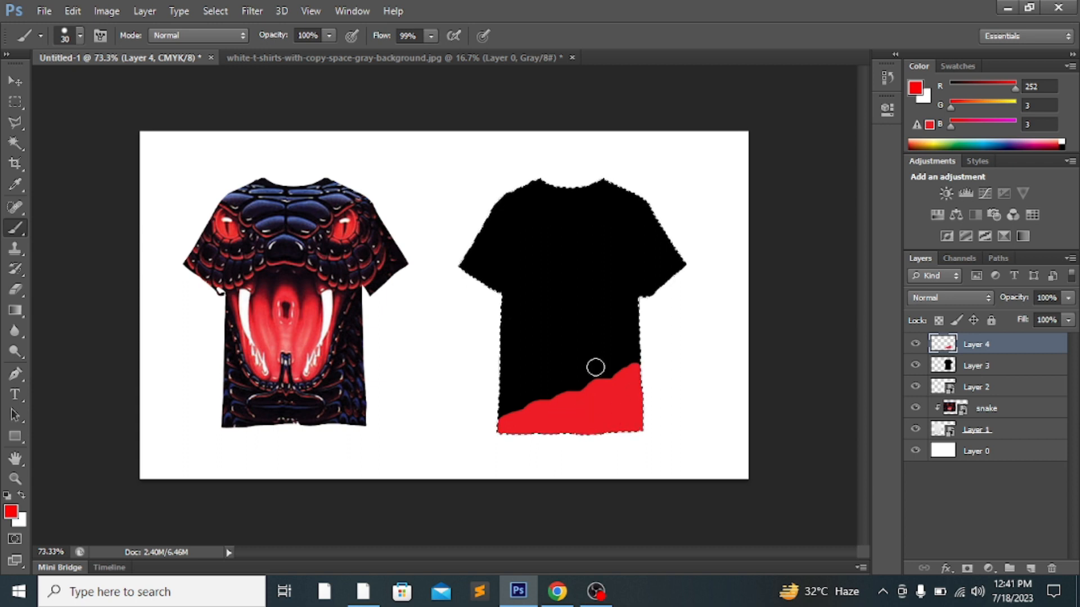
{"action": "key", "text": "bracketright"}
{"action": "key", "text": "bracketright"}
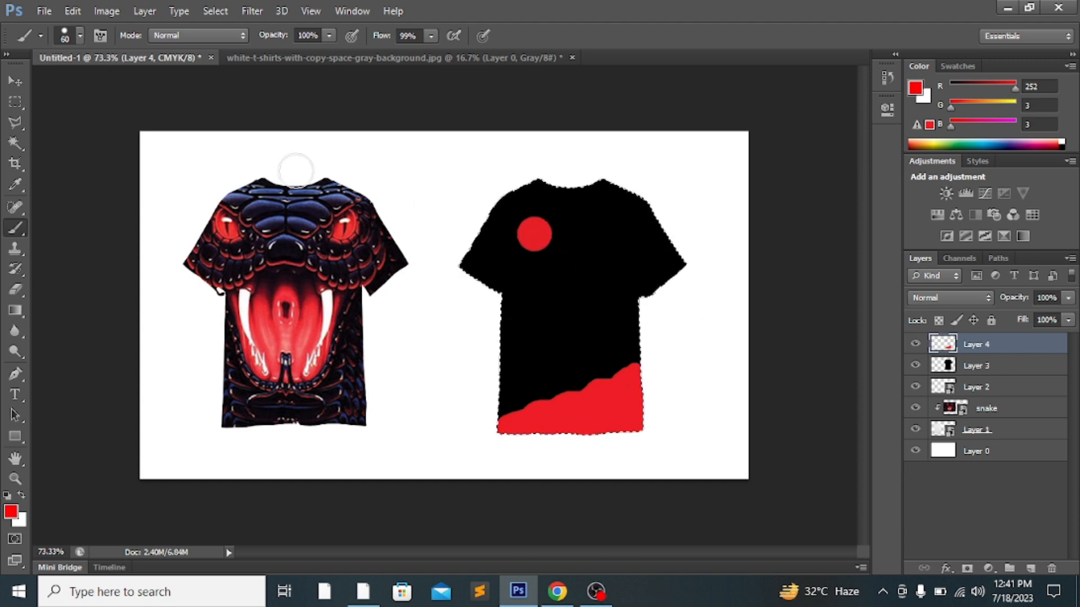
Deselect the back T-shirt outline and check the painted design up close.
{"action": "left_click", "coordinate": [13, 81]}
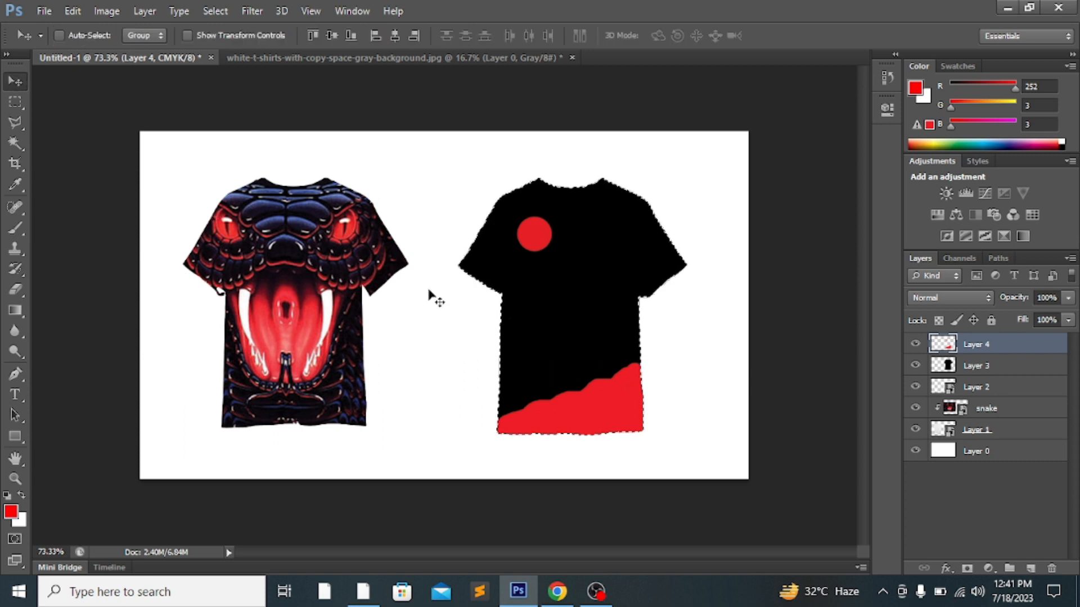
{"action": "scroll", "coordinate": [458, 304], "scroll_direction": "up", "scroll_amount": 2}
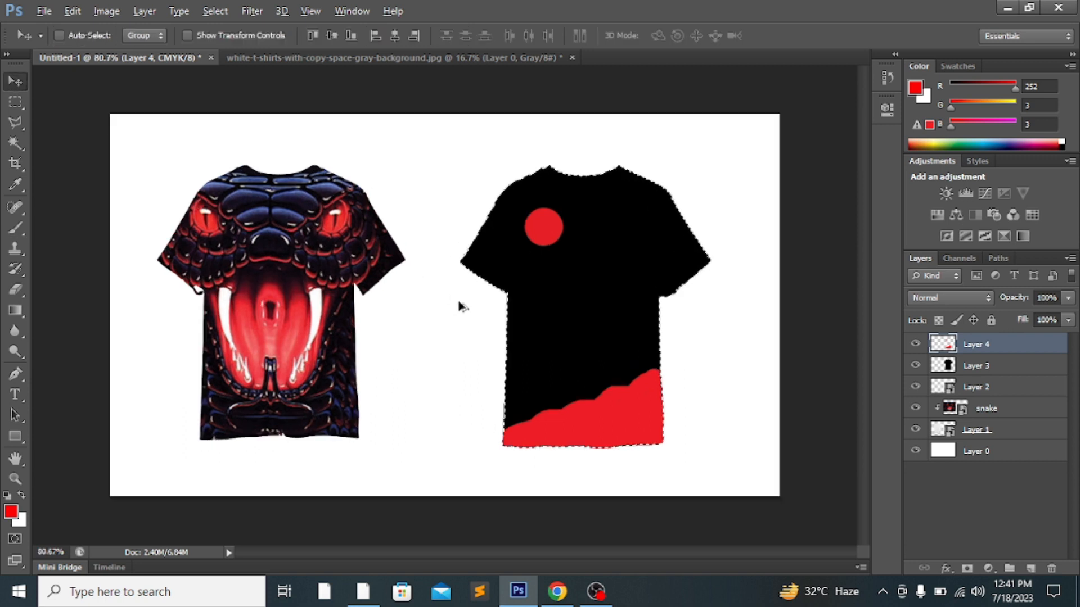
{"action": "scroll", "coordinate": [460, 307], "scroll_direction": "up", "scroll_amount": 1}
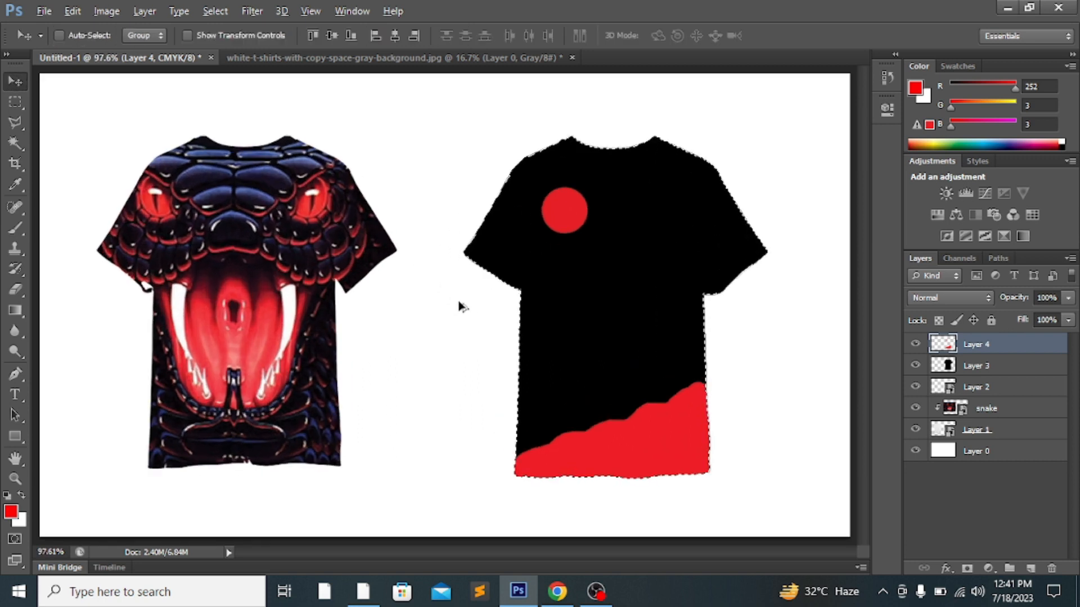
{"action": "scroll", "coordinate": [460, 307], "scroll_direction": "up", "scroll_amount": 1}
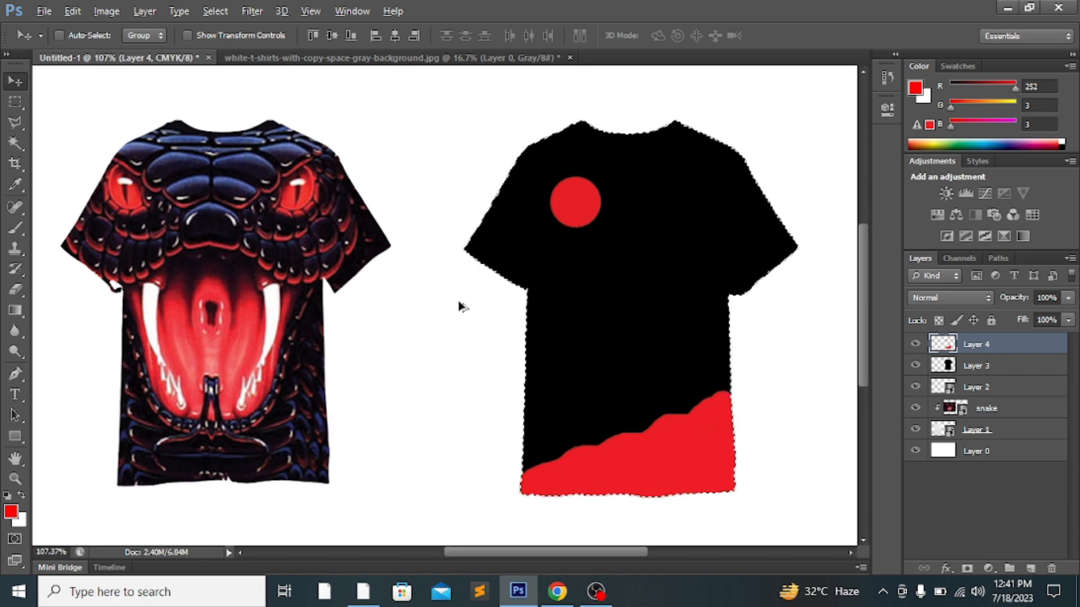
{"action": "key", "text": "ctrl+d"}
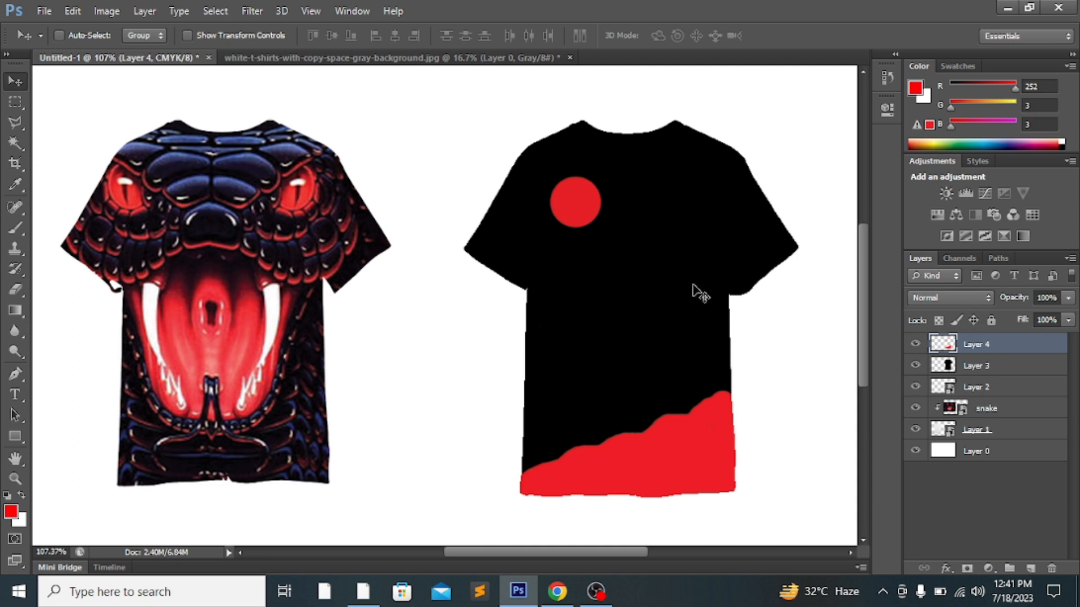
{"action": "scroll", "coordinate": [694, 286], "scroll_direction": "up", "scroll_amount": 1}
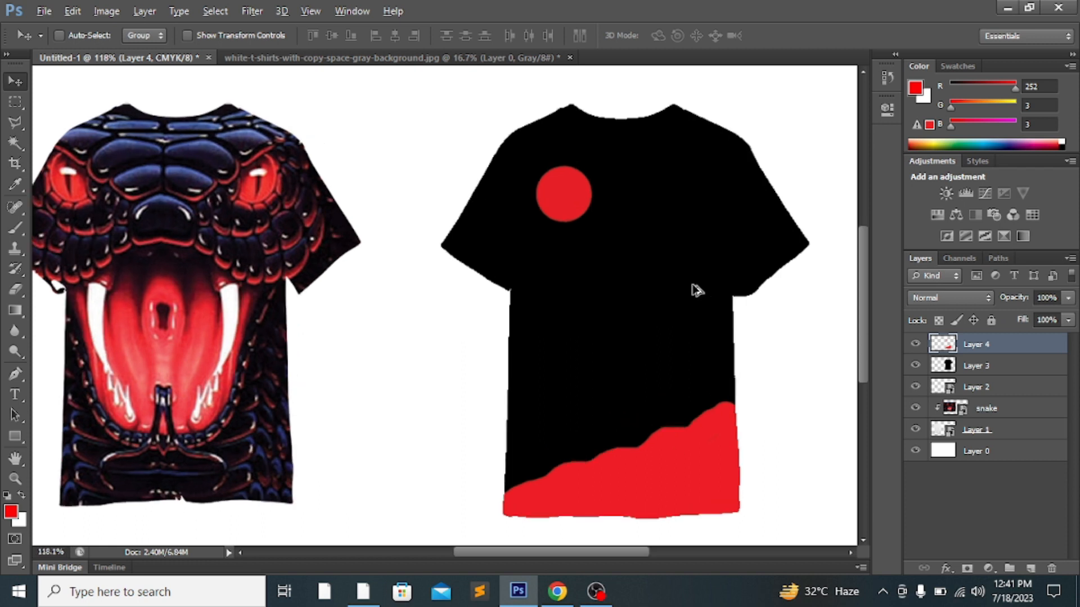
{"action": "scroll", "coordinate": [698, 290], "scroll_direction": "down", "scroll_amount": 1}
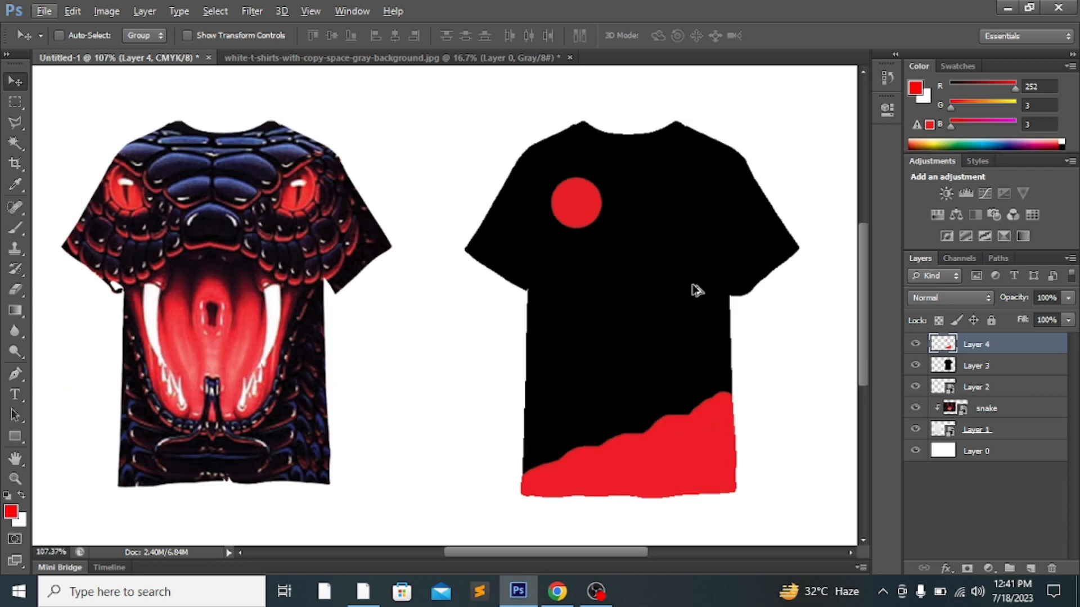